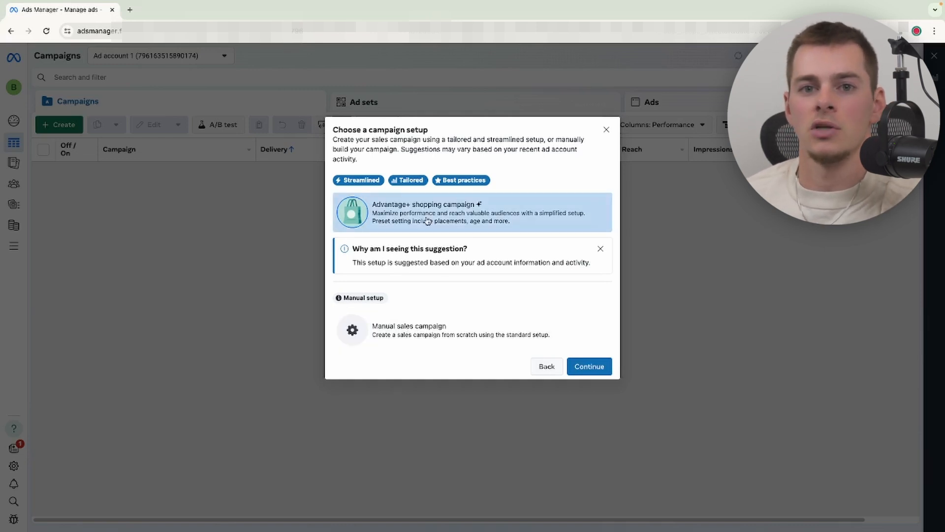
- Choose the manual sales campaign setup and continue to the campaign editor
click(395, 325)
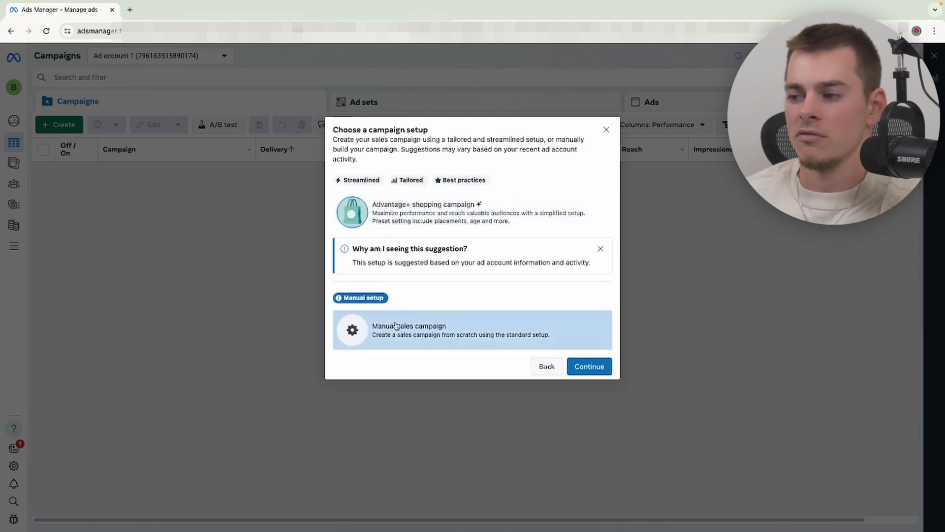
click(588, 366)
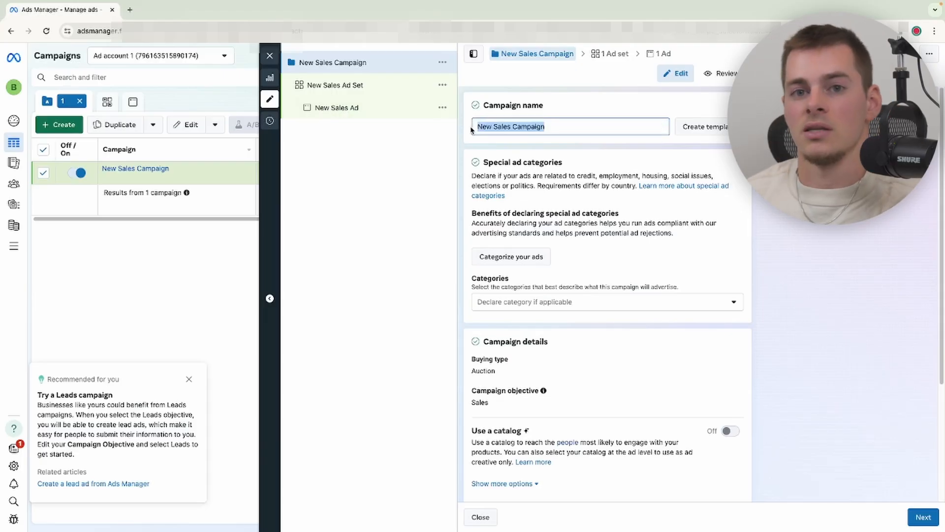
- Name the campaign Gym belt Testing Campaign
text(Gym belt)
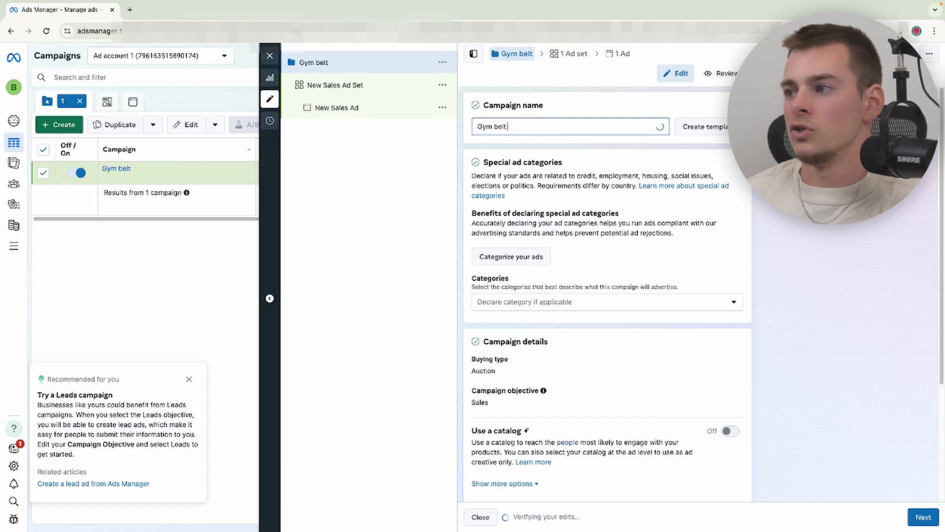
text( Testing Campaign)
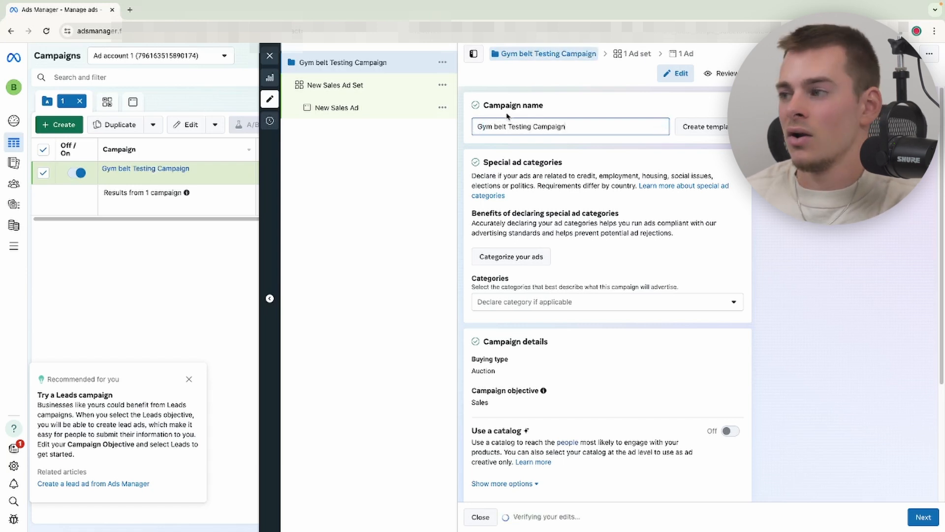
click(566, 113)
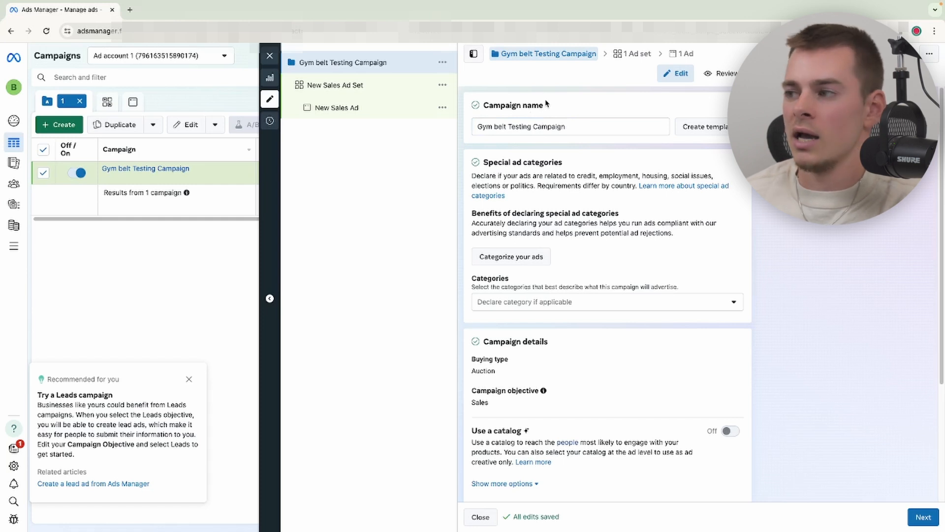
click(571, 129)
key(ctrl+shift+Left)
key(ctrl+shift+Left)
key(ctrl+shift+Left)
key(ctrl+shift+Left)
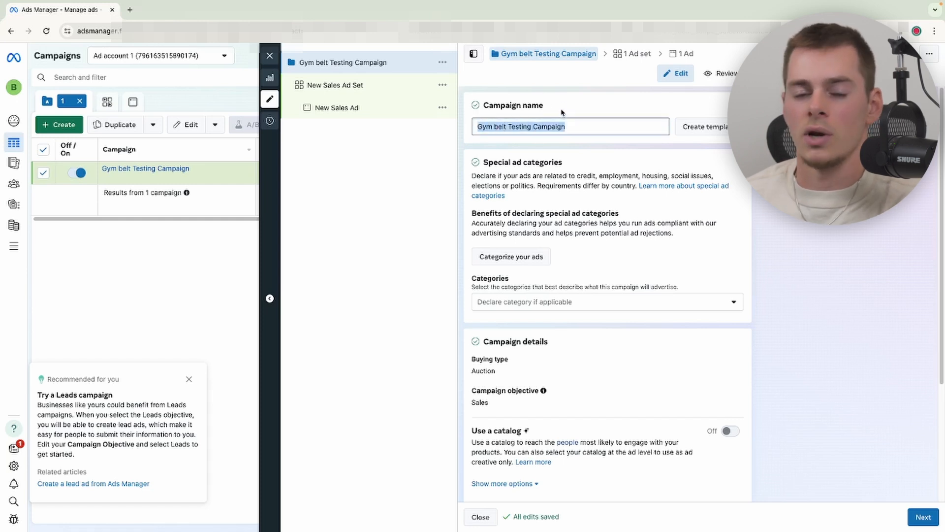
click(562, 94)
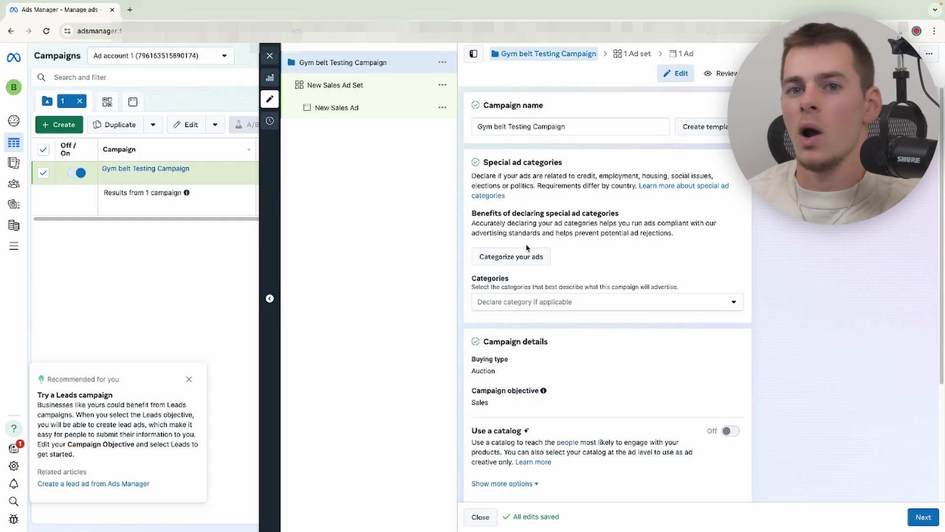
- Open the campaign level and review its special ad categories and campaign details
scroll(525, 244, down, 3)
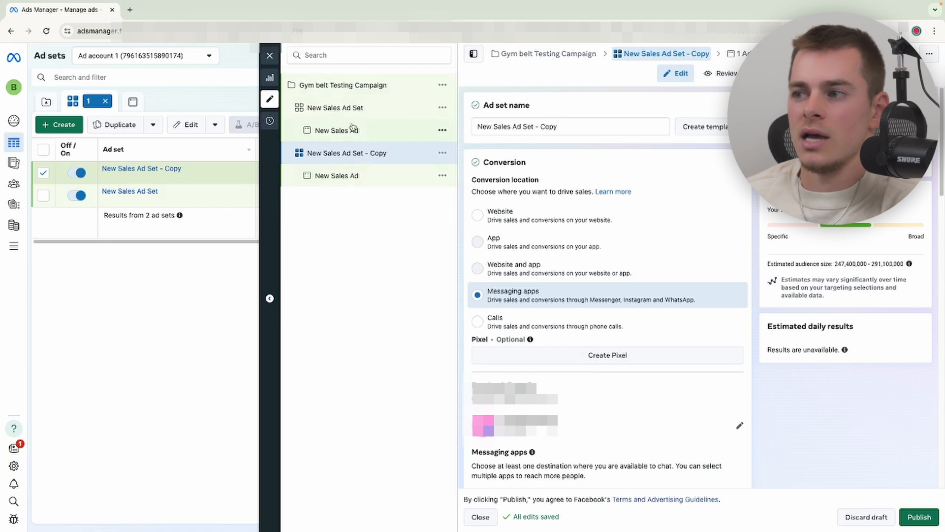
click(339, 86)
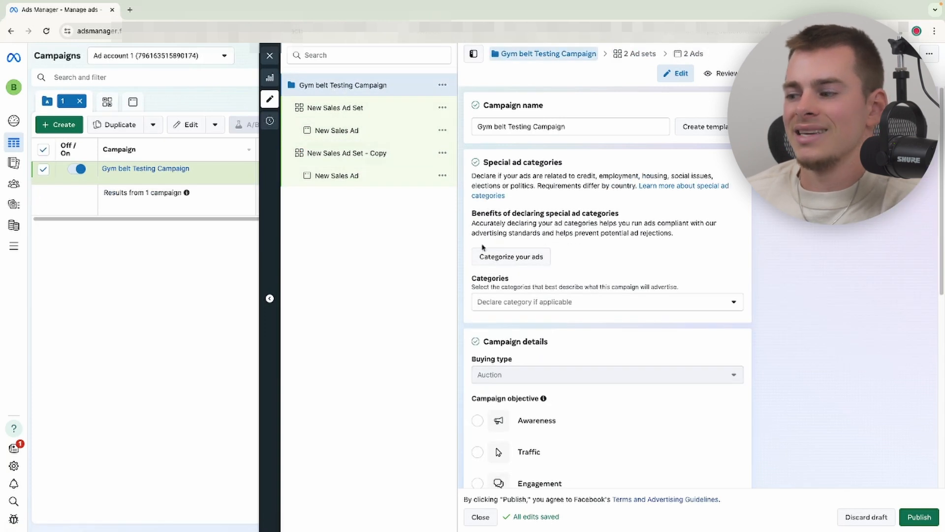
scroll(576, 389, down, 3)
scroll(542, 386, up, 2)
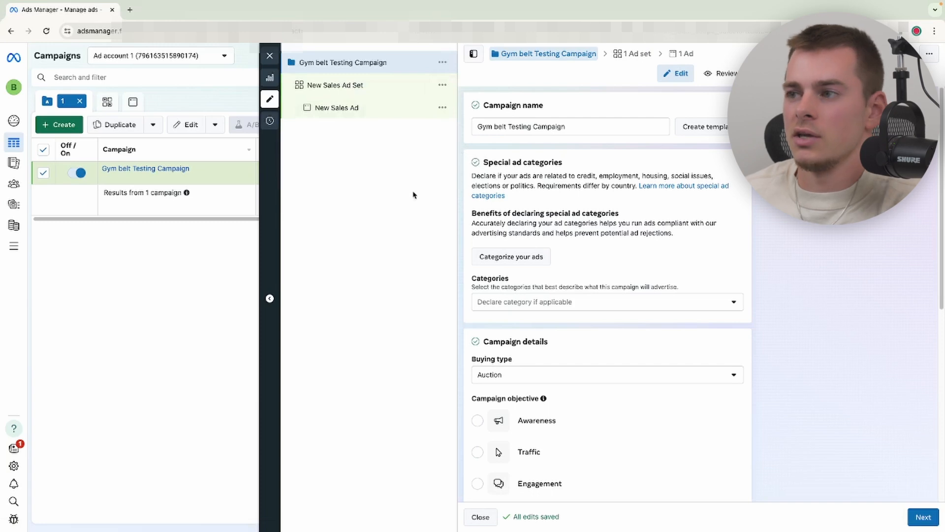
- Open the ad set and browse the available performance goal options
click(345, 86)
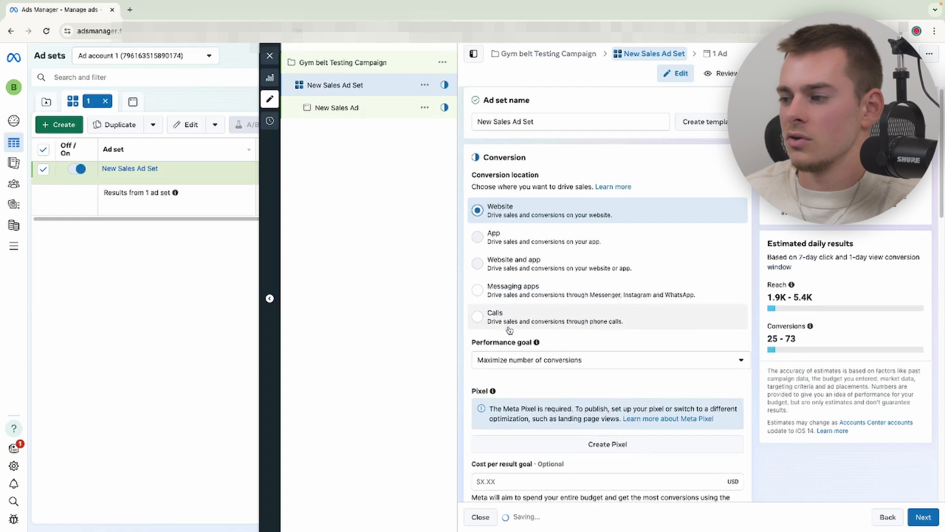
click(533, 368)
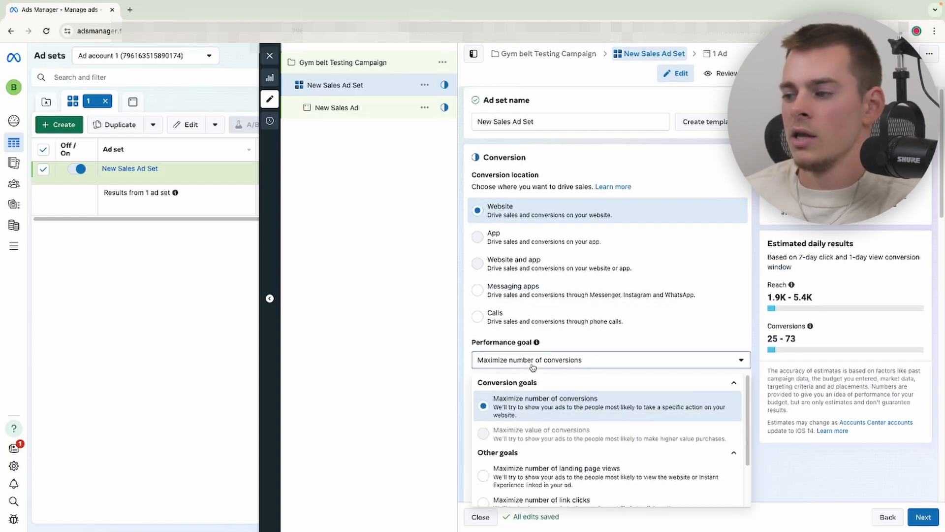
scroll(537, 360, down, 2)
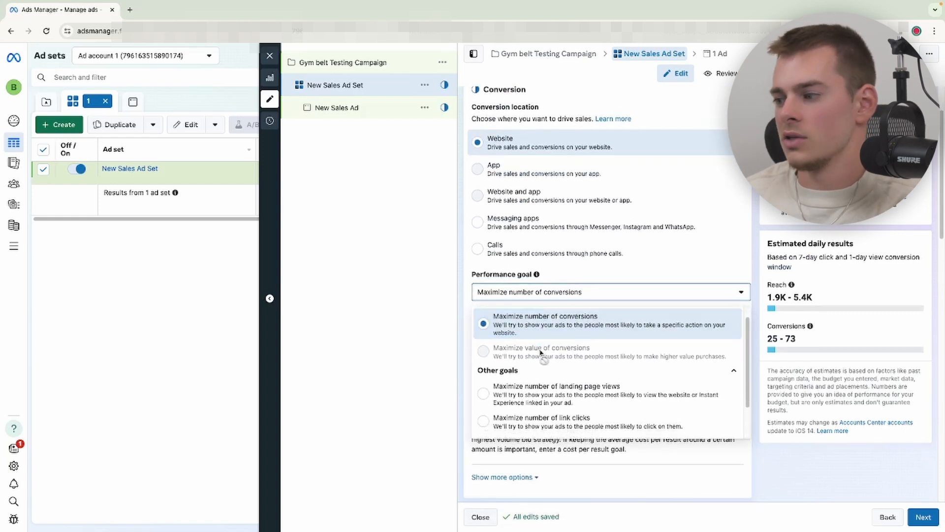
scroll(540, 364, down, 1)
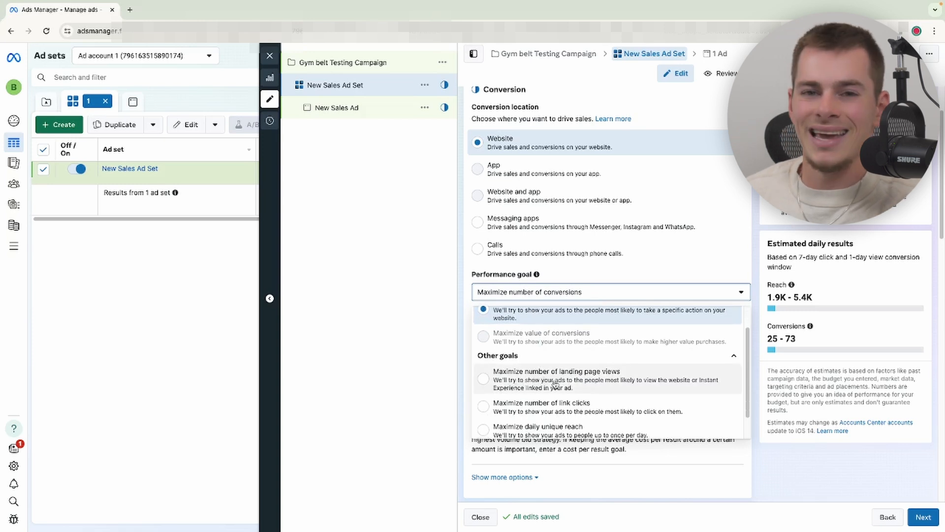
scroll(542, 384, down, 1)
scroll(549, 387, down, 1)
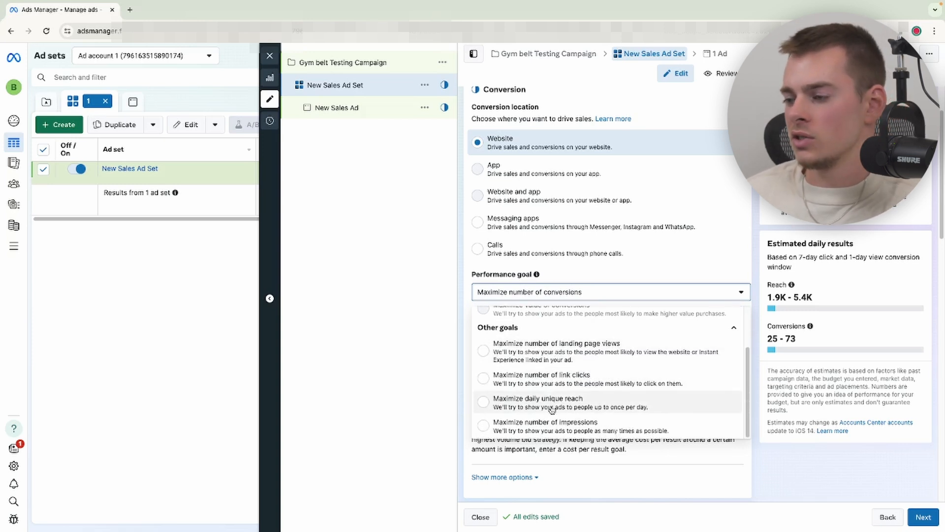
scroll(551, 352, up, 3)
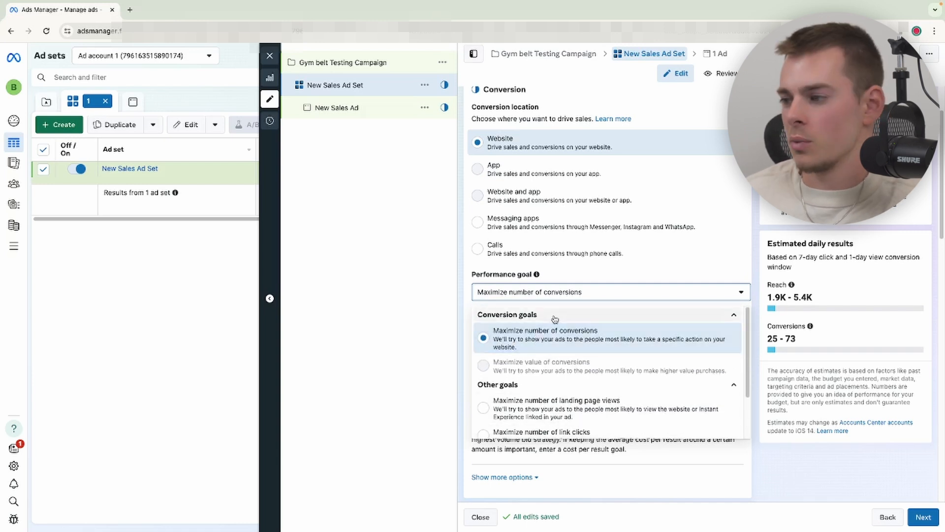
- Show more ad set options and review the attribution, charging, delivery type and dynamic creative settings
click(538, 473)
scroll(522, 370, down, 2)
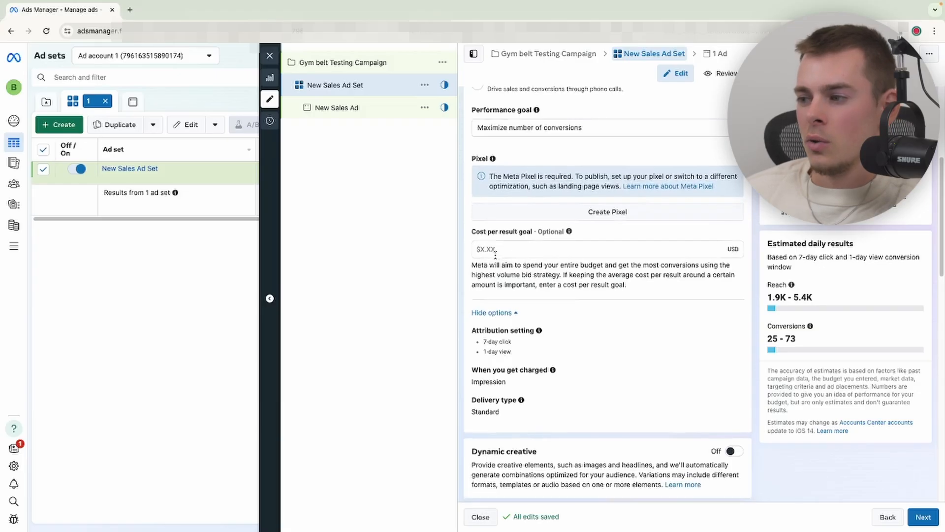
scroll(495, 255, down, 1)
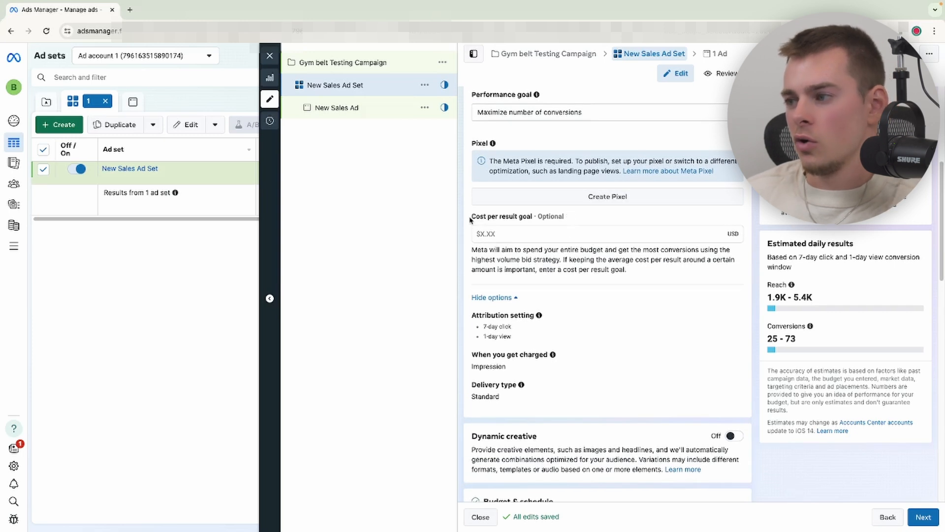
scroll(482, 266, down, 2)
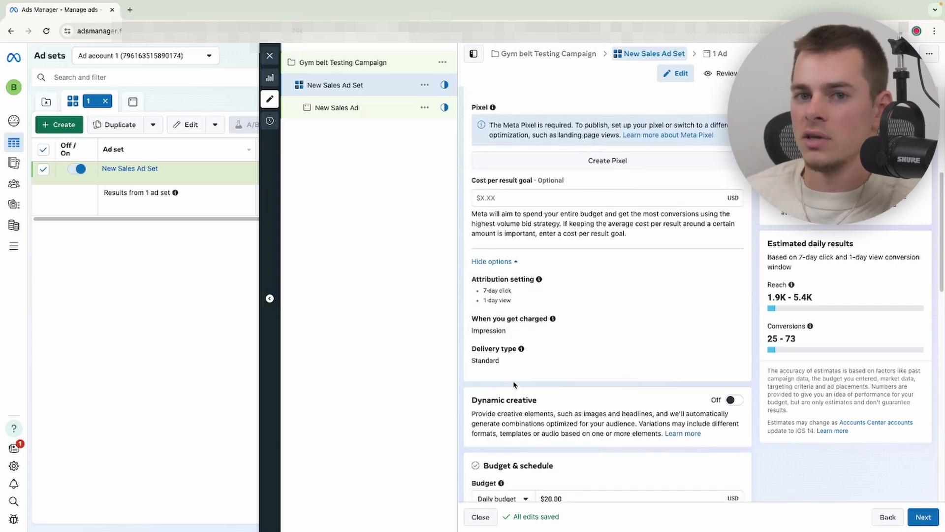
scroll(513, 384, down, 4)
drag(521, 218, 537, 219)
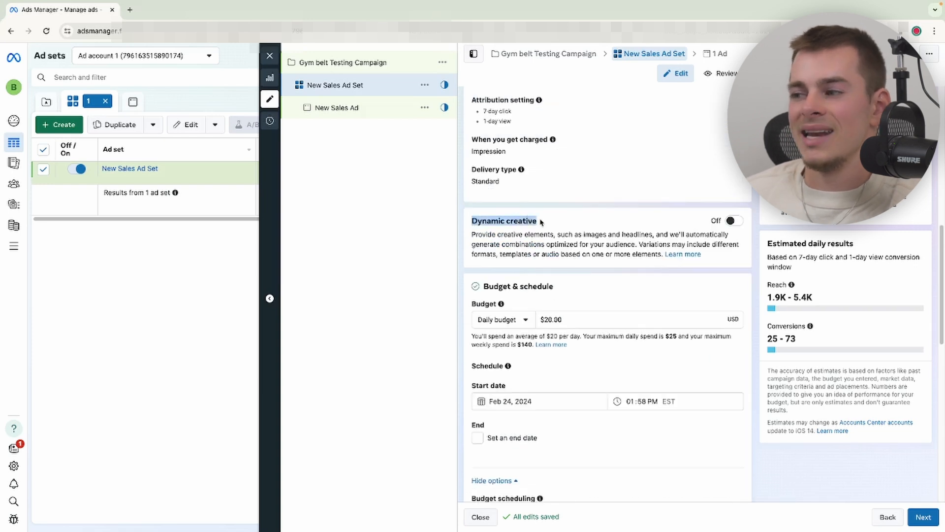
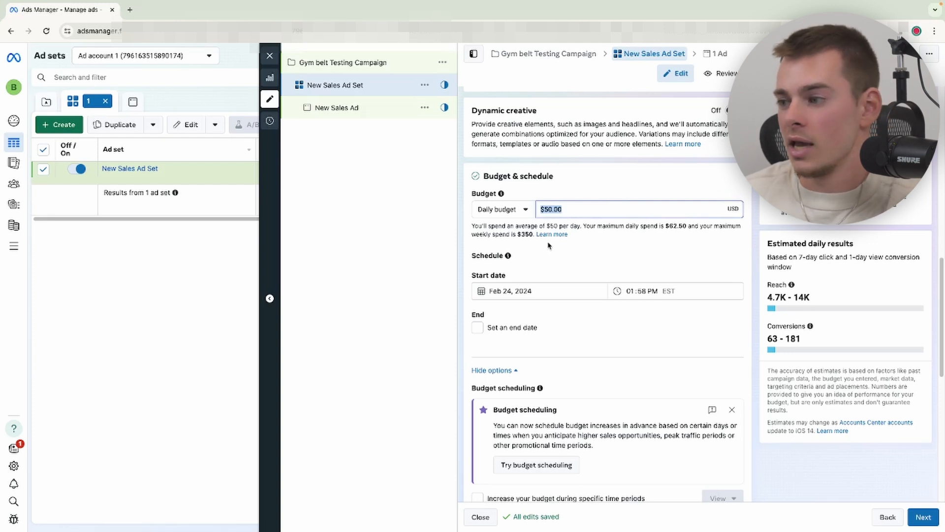
- Check the ad set's start date and time, then enable the option to set an end date
click(510, 291)
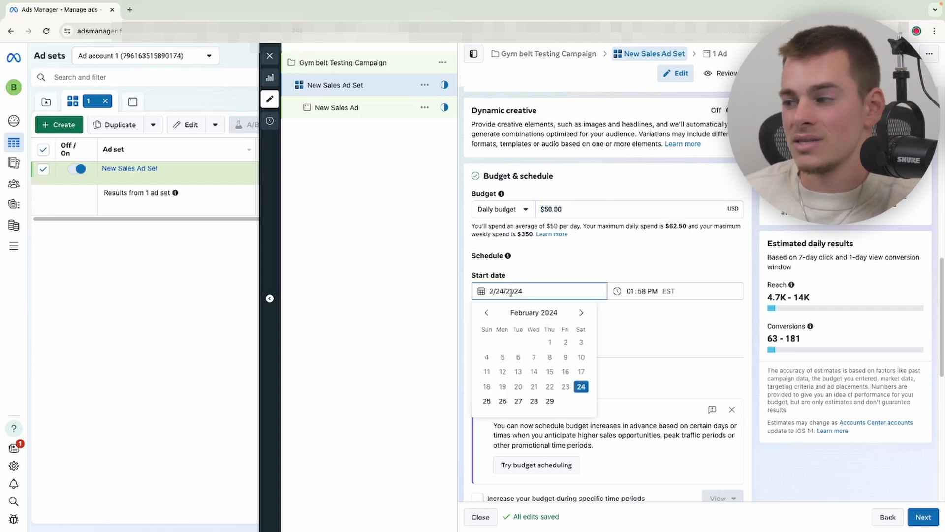
click(651, 291)
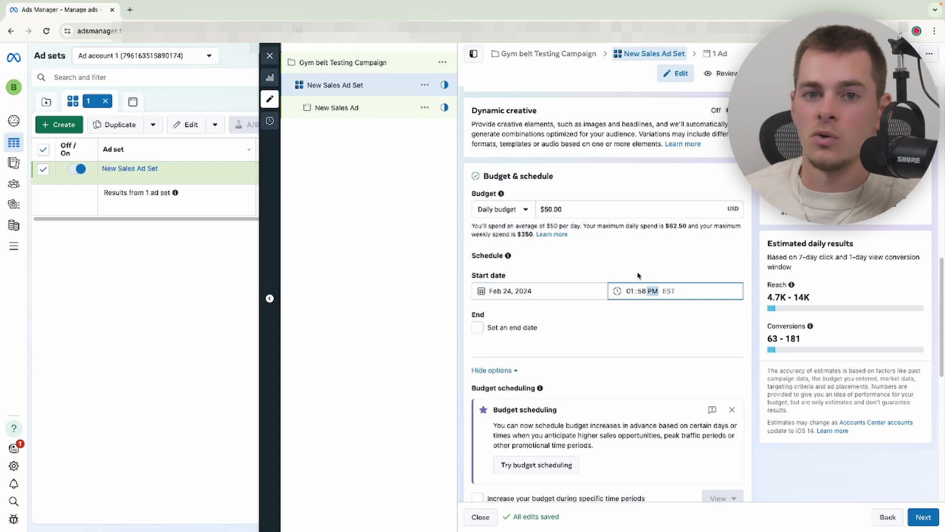
scroll(601, 274, down, 2)
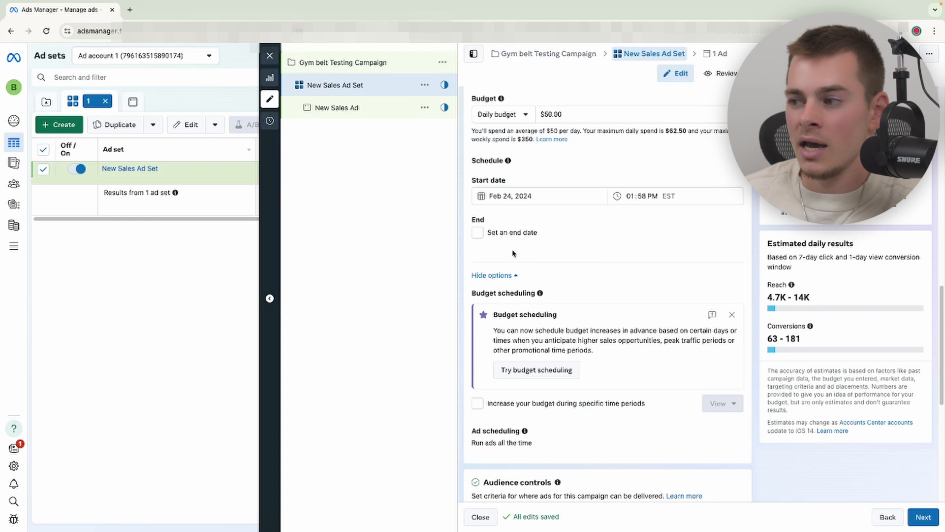
click(477, 233)
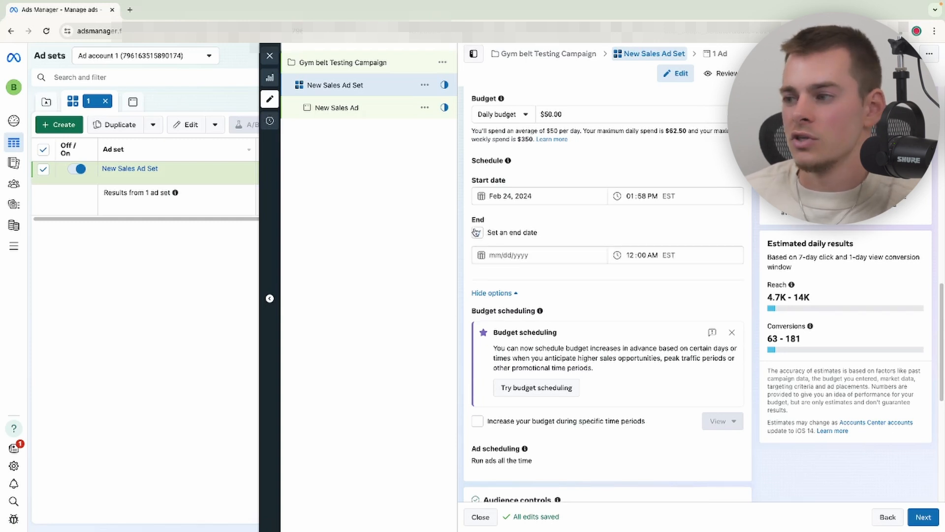
click(475, 232)
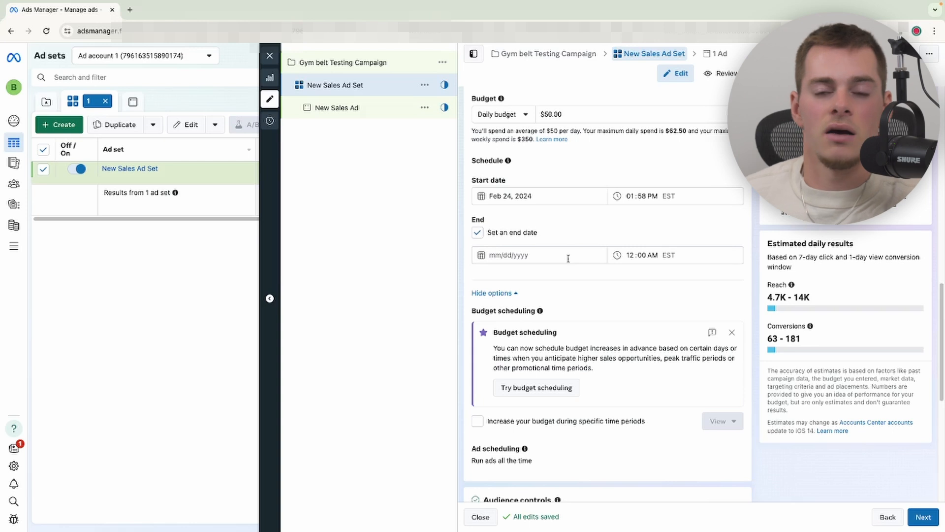
- Add United Kingdom to the ad set's locations alongside United States
scroll(566, 263, down, 6)
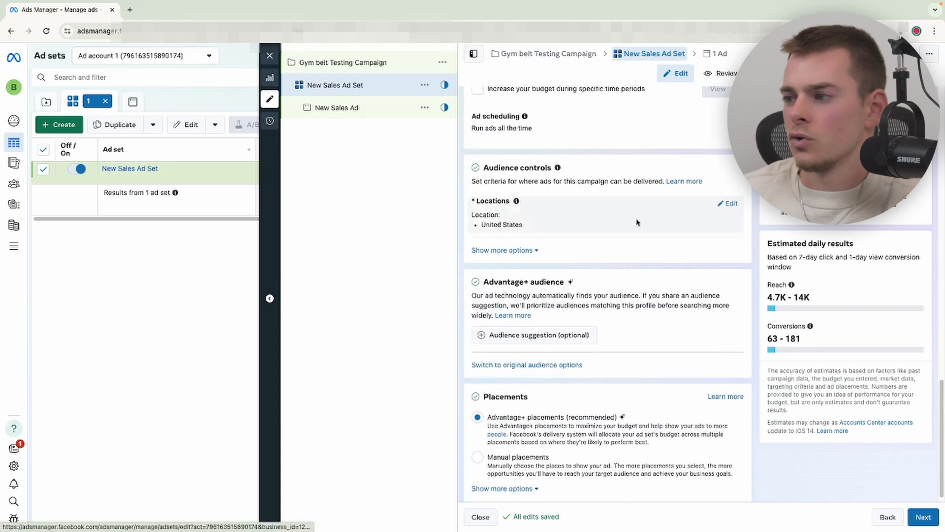
click(726, 204)
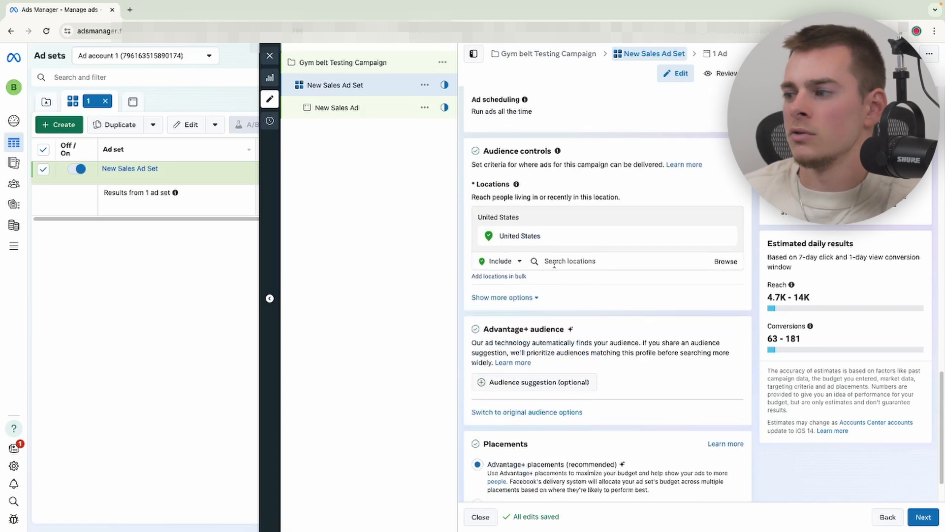
click(555, 259)
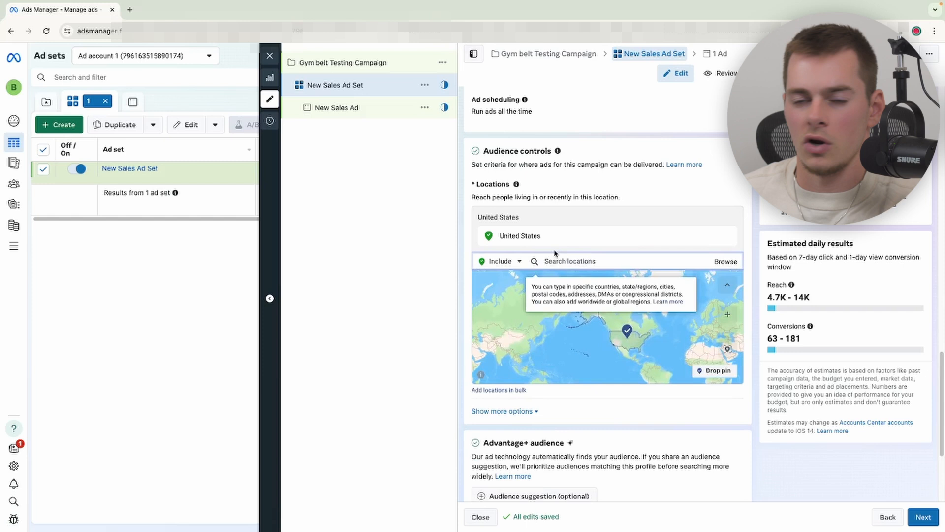
text(united)
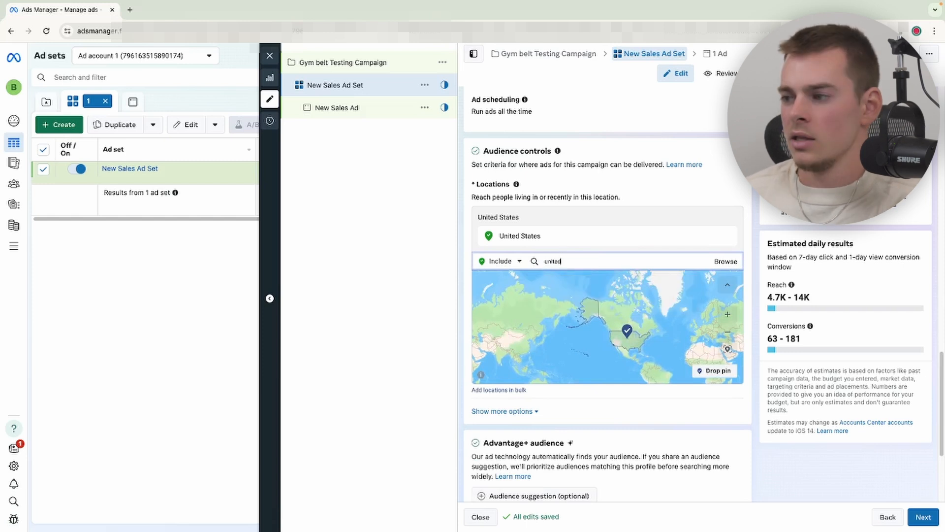
text( kingdo)
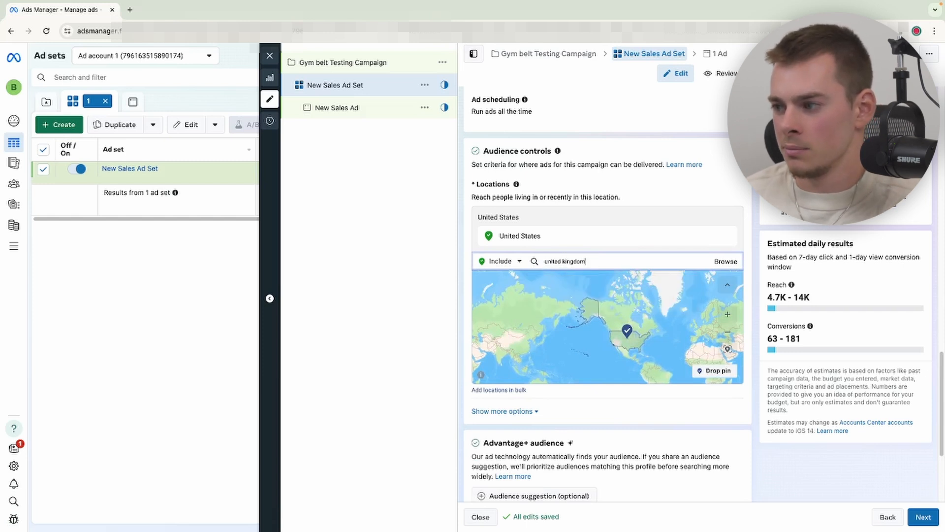
text(m)
click(577, 281)
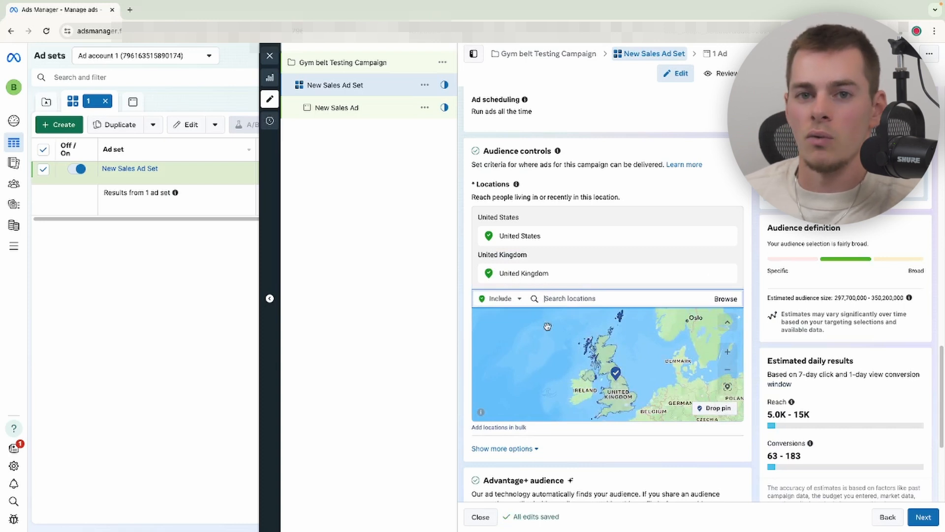
- Show more audience control options such as minimum age, excluded custom audiences and languages
scroll(546, 408, down, 2)
scroll(544, 426, down, 2)
click(531, 335)
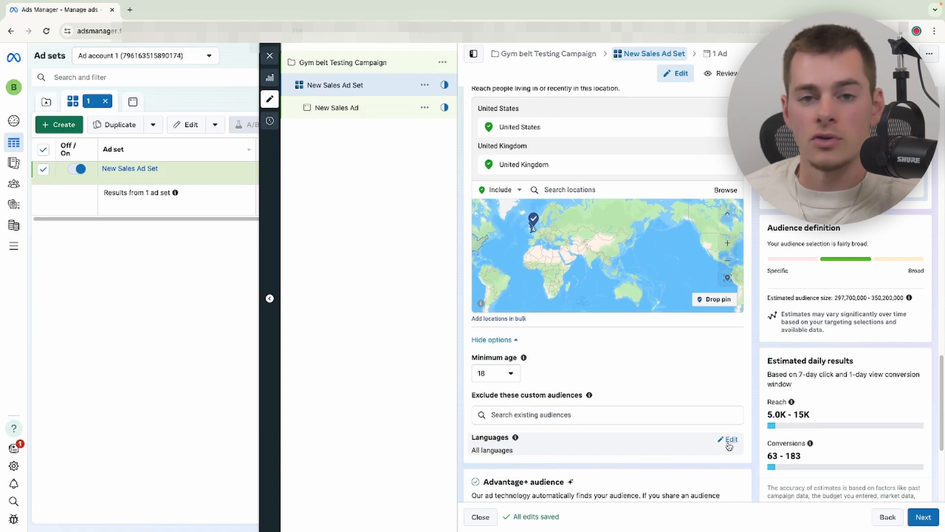
scroll(511, 281, down, 4)
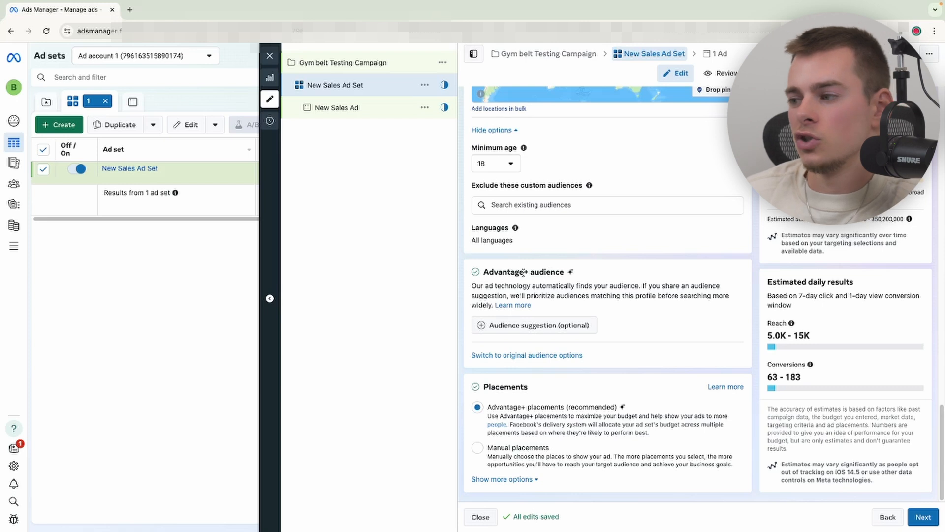
- Examine the Advantage+ audience section and its description
drag(528, 271, 483, 266)
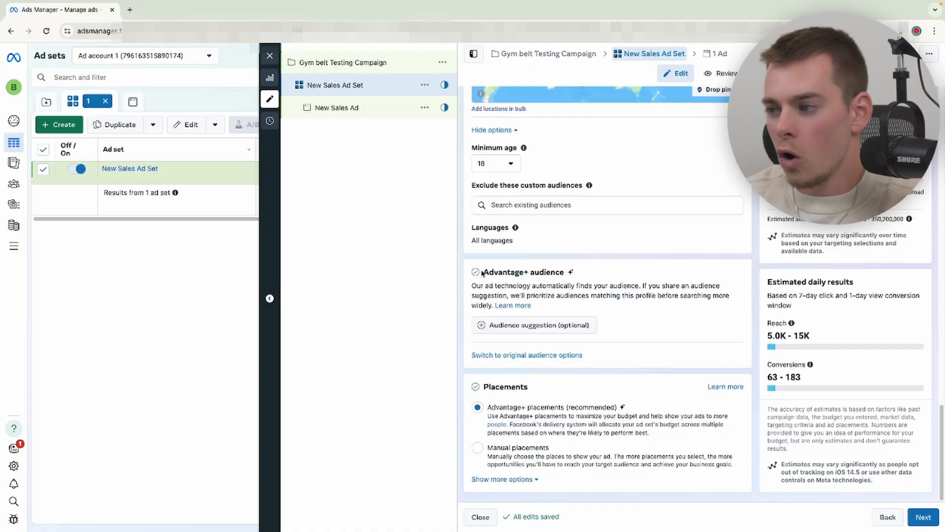
drag(483, 271, 527, 270)
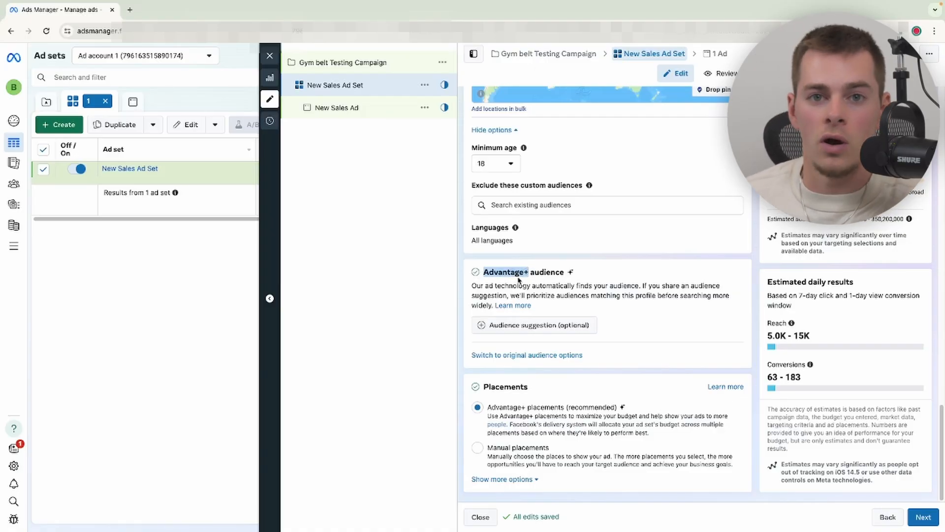
mouse_move(519, 280)
mouse_down()
mouse_move(512, 270)
mouse_move(522, 272)
mouse_up()
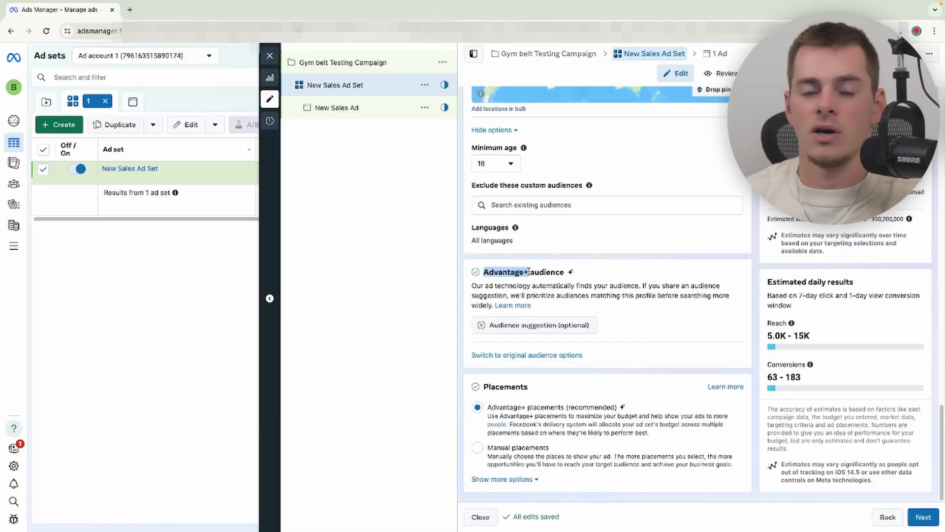
click(558, 269)
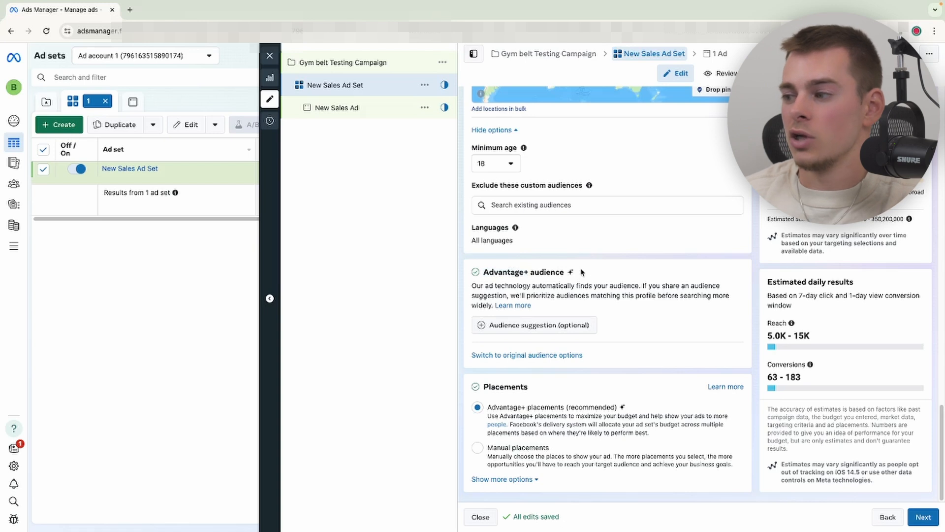
drag(581, 272, 483, 269)
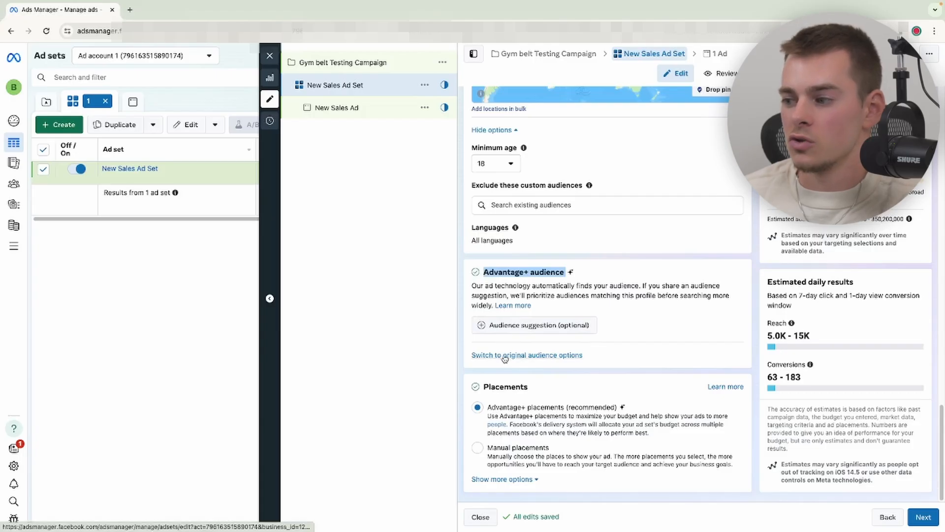
- Switch the ad set to the original audience options instead of Advantage+ audience
click(502, 356)
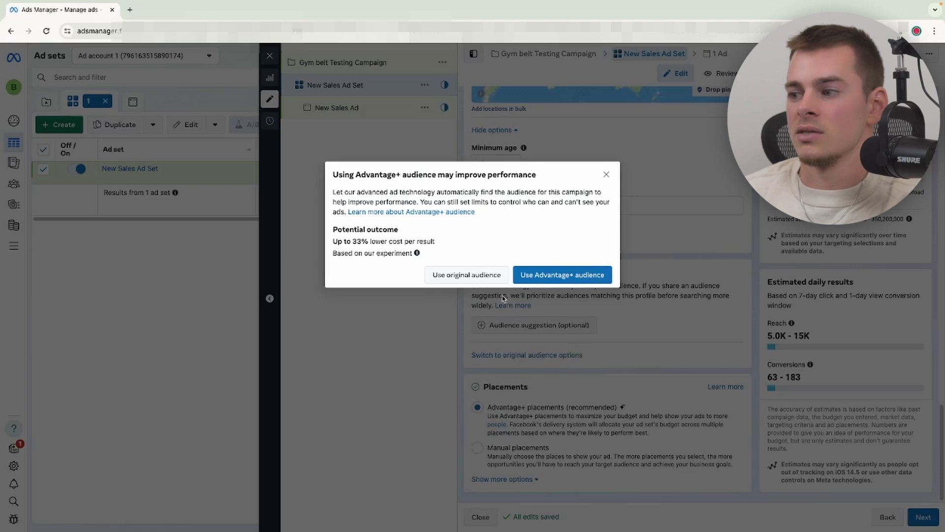
click(467, 274)
scroll(492, 295, down, 5)
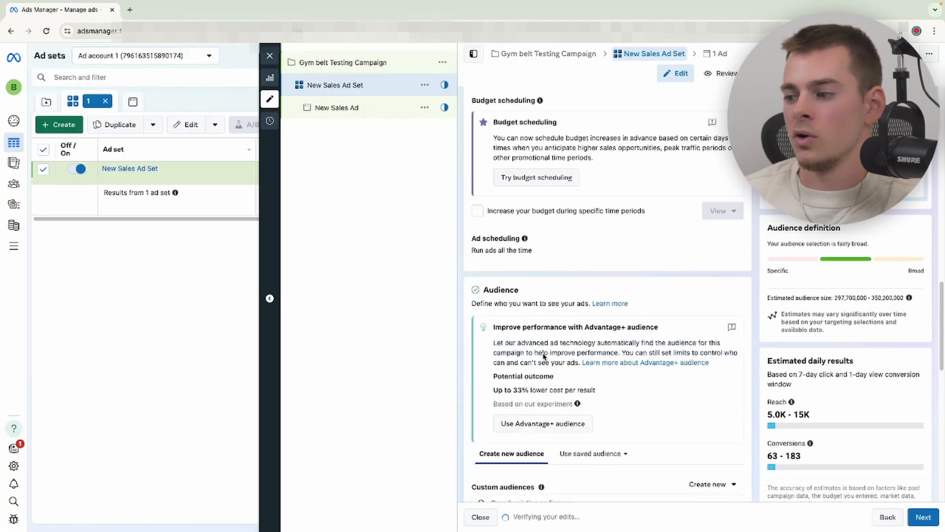
scroll(543, 356, down, 4)
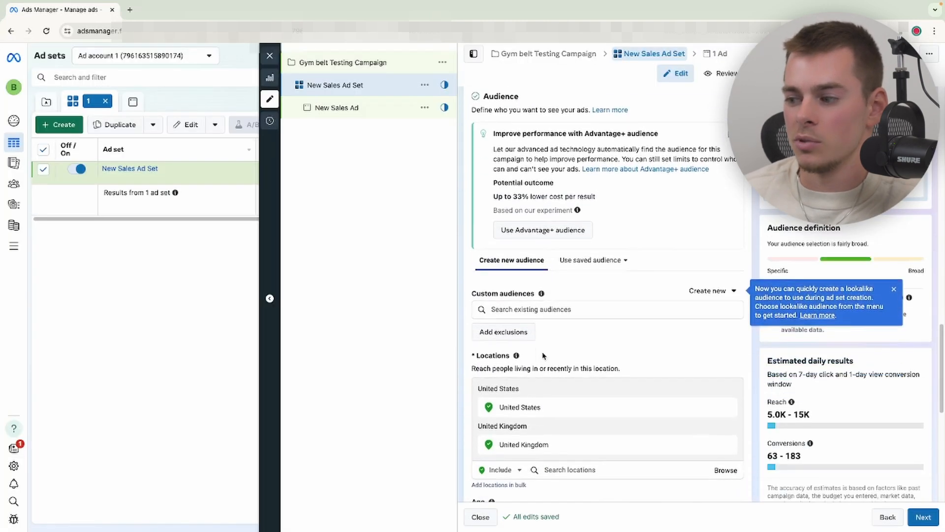
- Add Baseball (sport) as a detailed targeting interest
scroll(542, 353, down, 1)
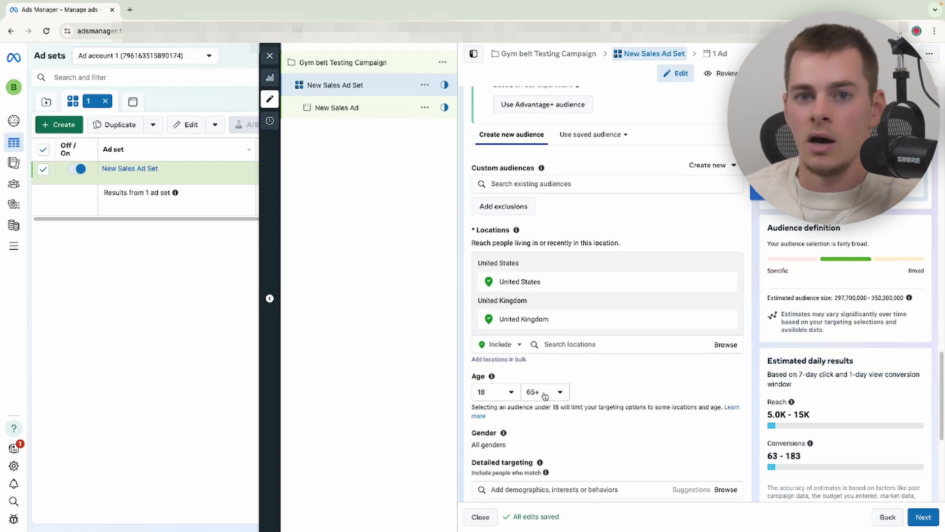
scroll(545, 395, down, 3)
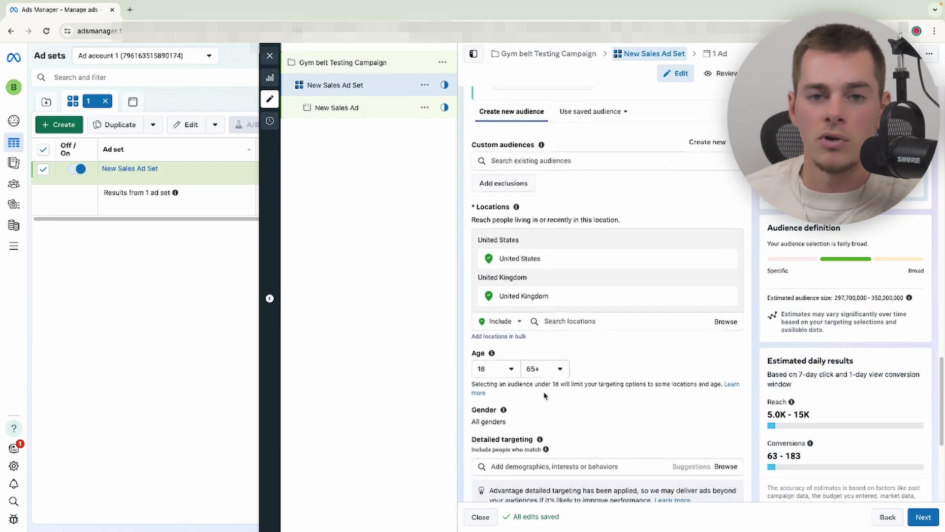
scroll(534, 291, down, 2)
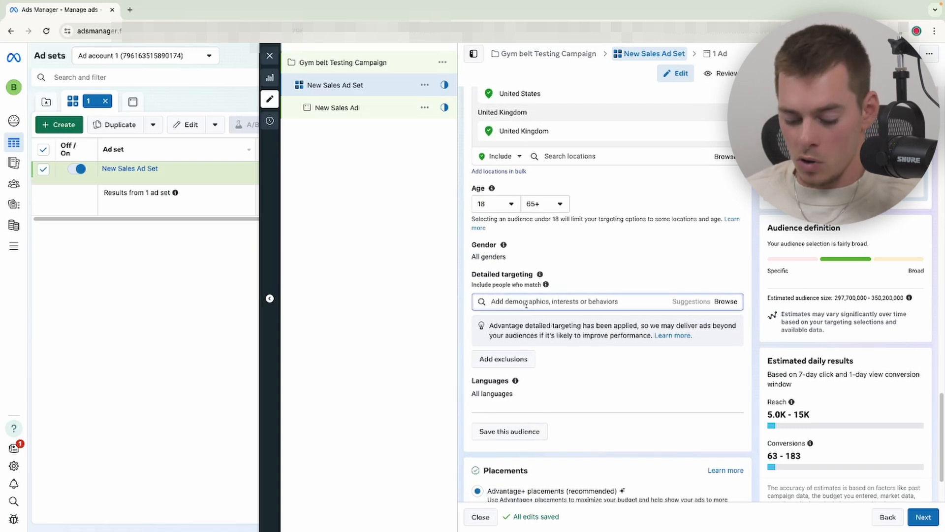
click(525, 304)
text(baseball)
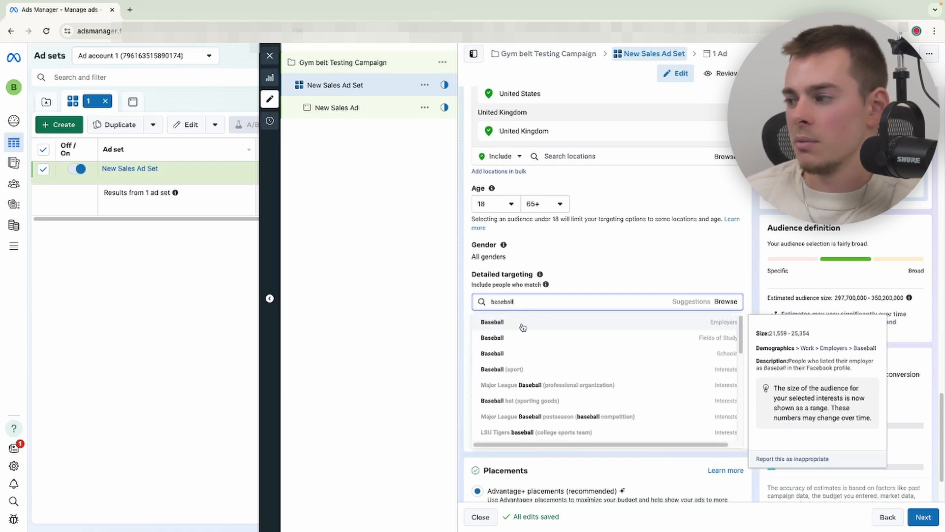
click(566, 370)
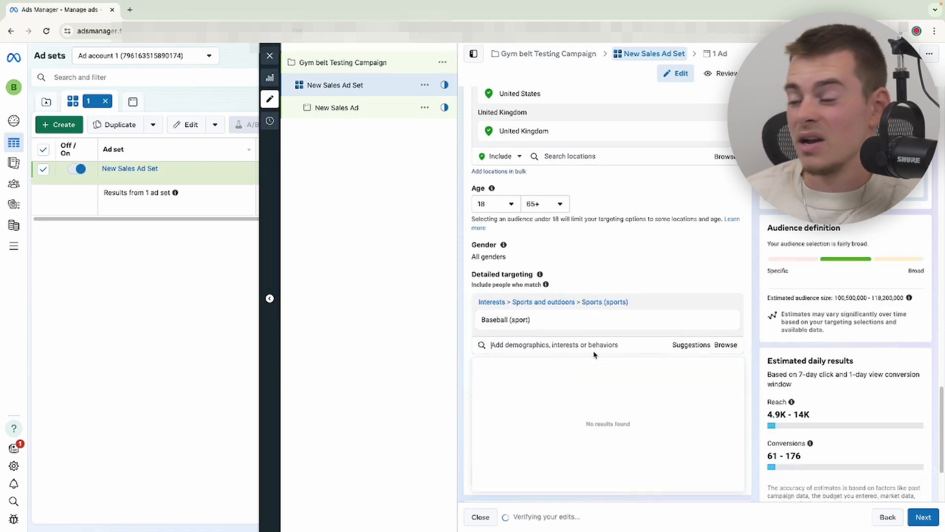
- Browse the detailed targeting suggestions and the Demographics, Interests and Behaviors categories
click(687, 347)
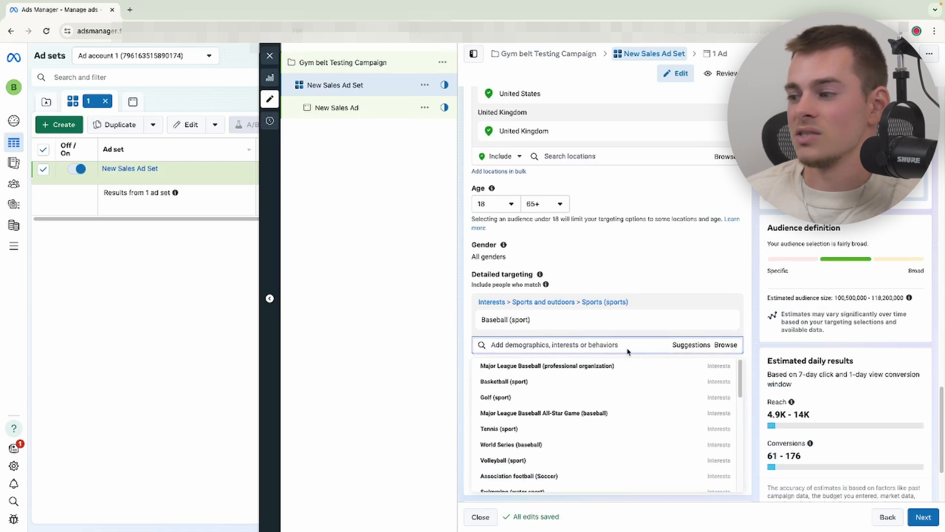
scroll(538, 388, down, 2)
scroll(531, 438, up, 2)
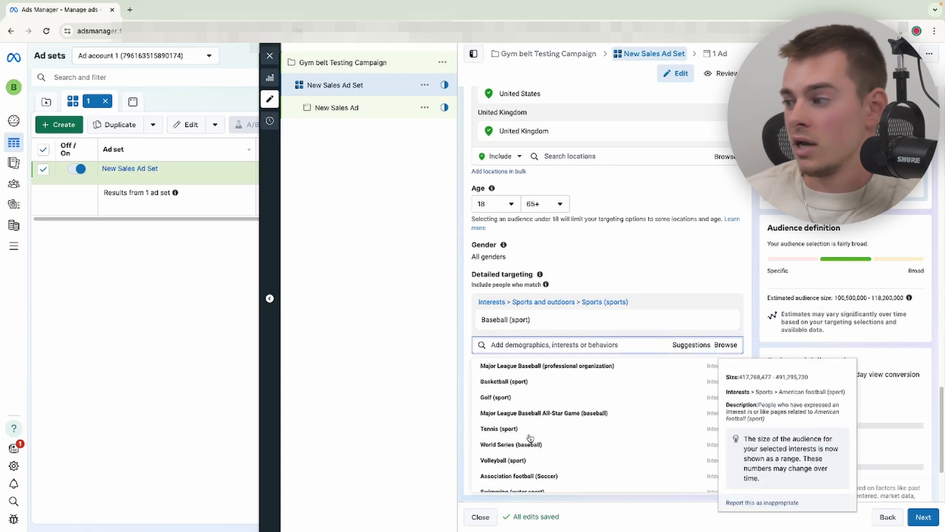
click(726, 346)
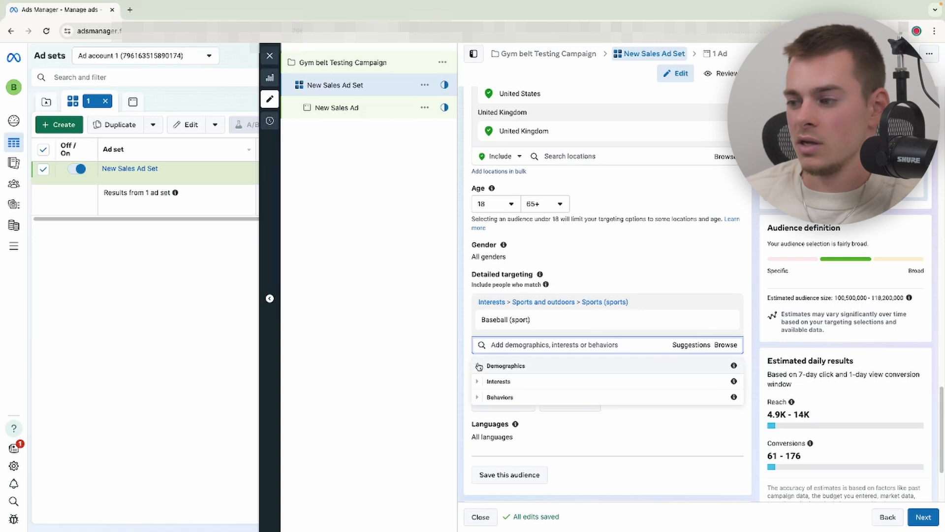
click(479, 382)
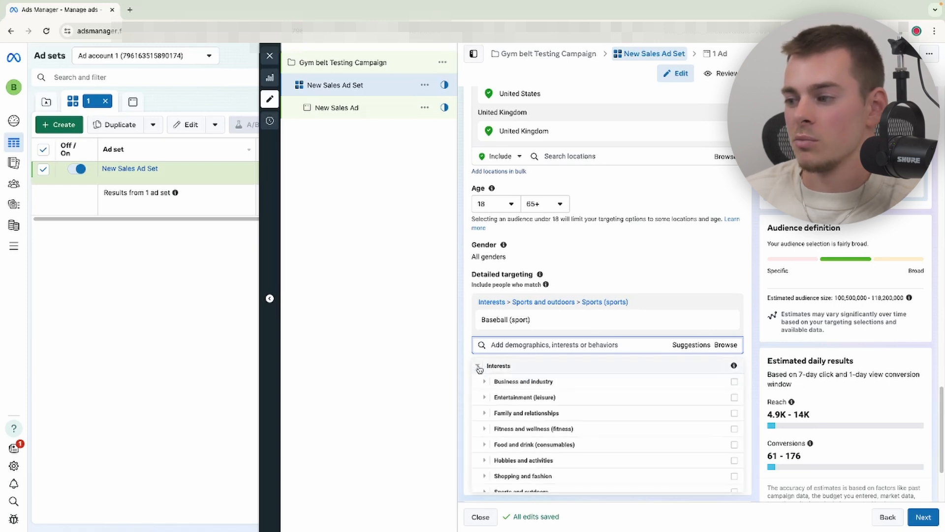
click(478, 367)
click(511, 368)
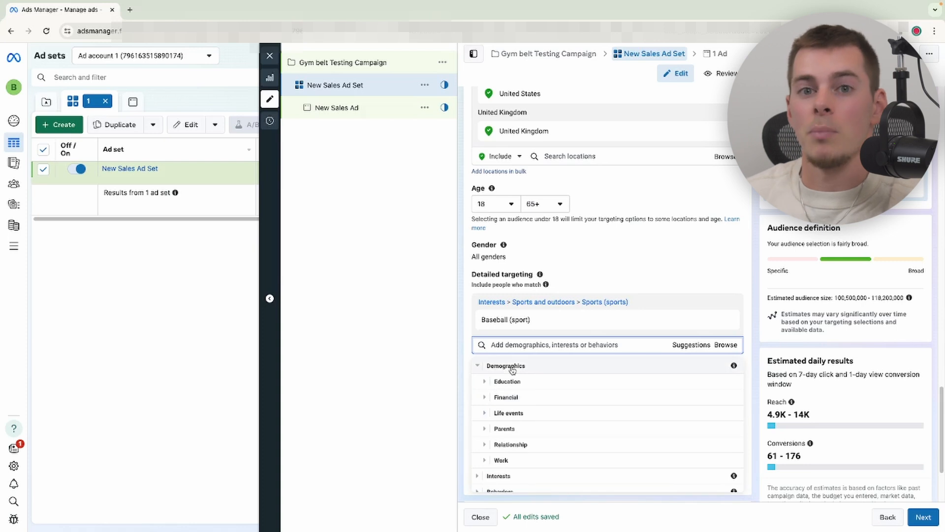
click(478, 366)
click(478, 397)
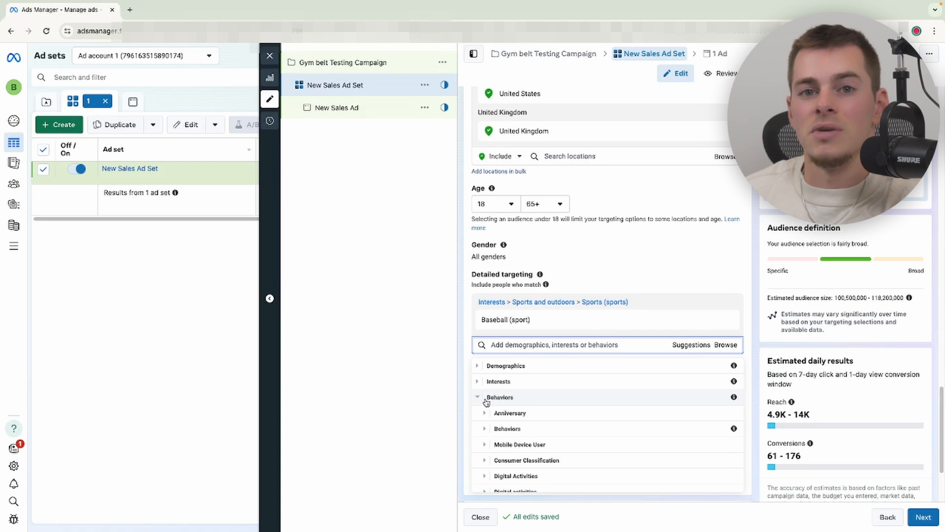
click(481, 308)
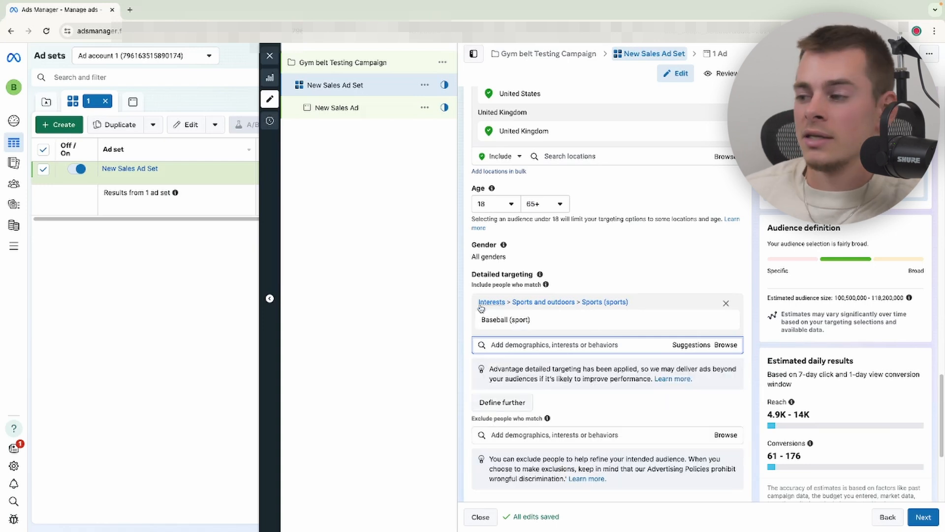
mouse_move(522, 329)
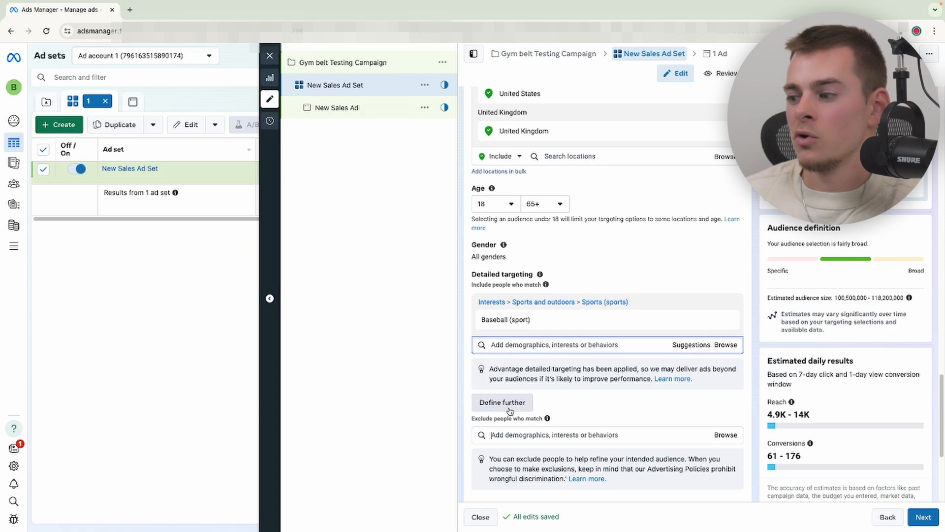
text(basket)
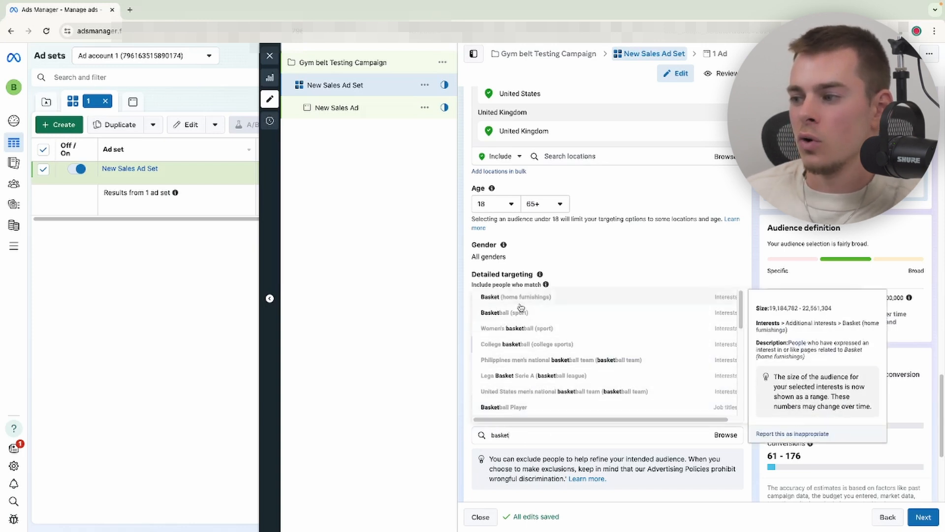
click(520, 313)
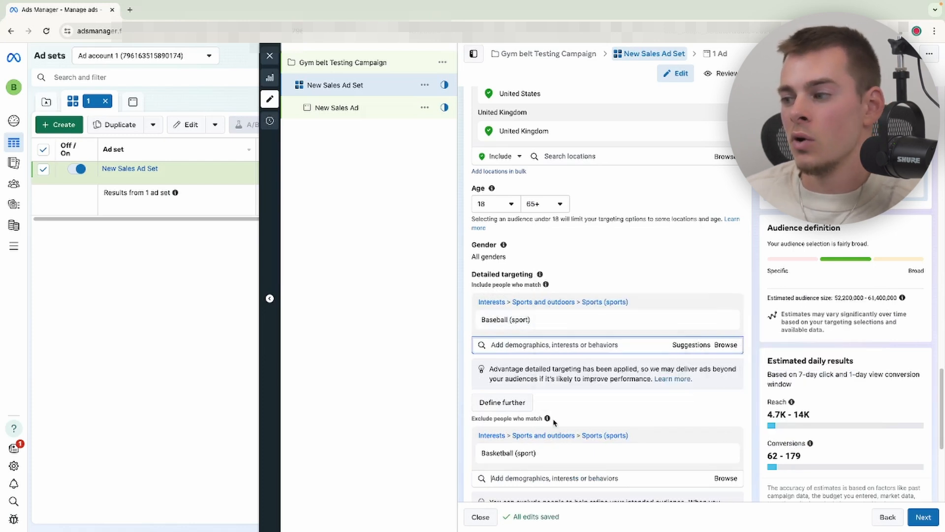
click(535, 470)
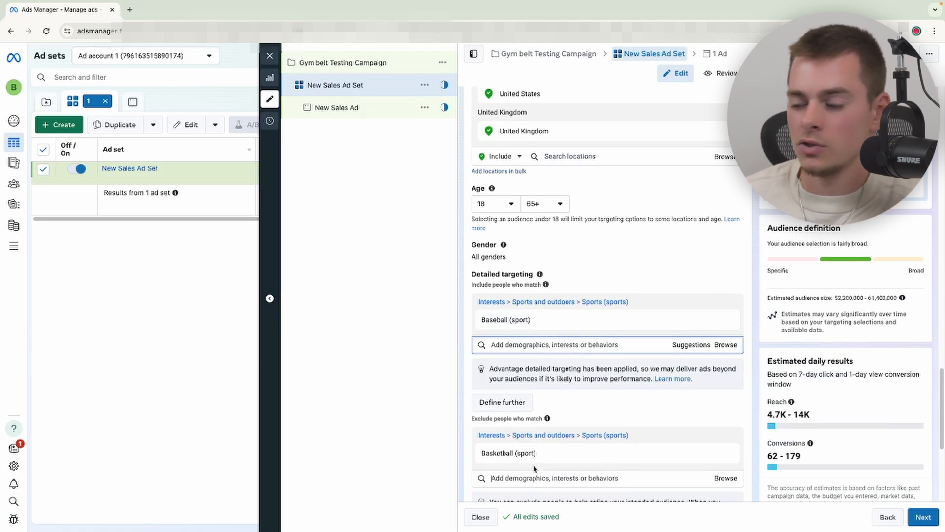
key(BackSpace)
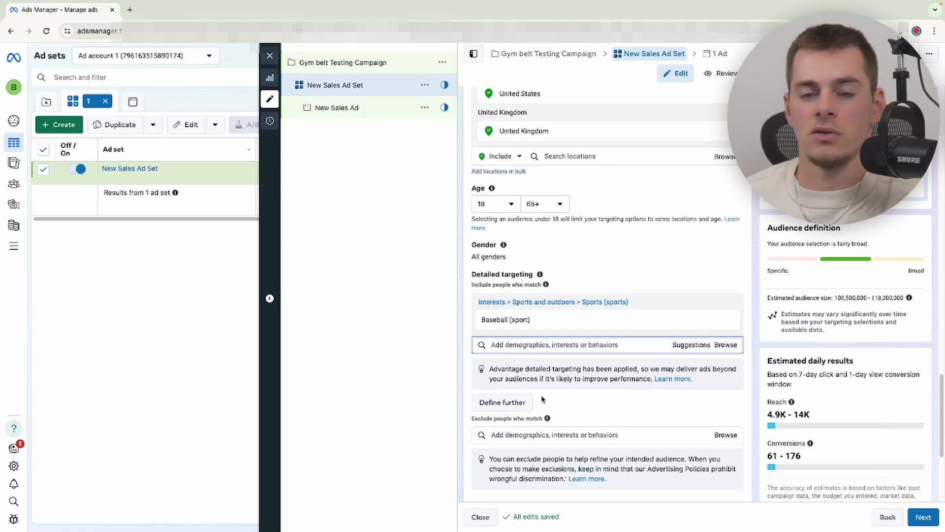
- Narrow the audience so people must also match Basketball Player
click(501, 401)
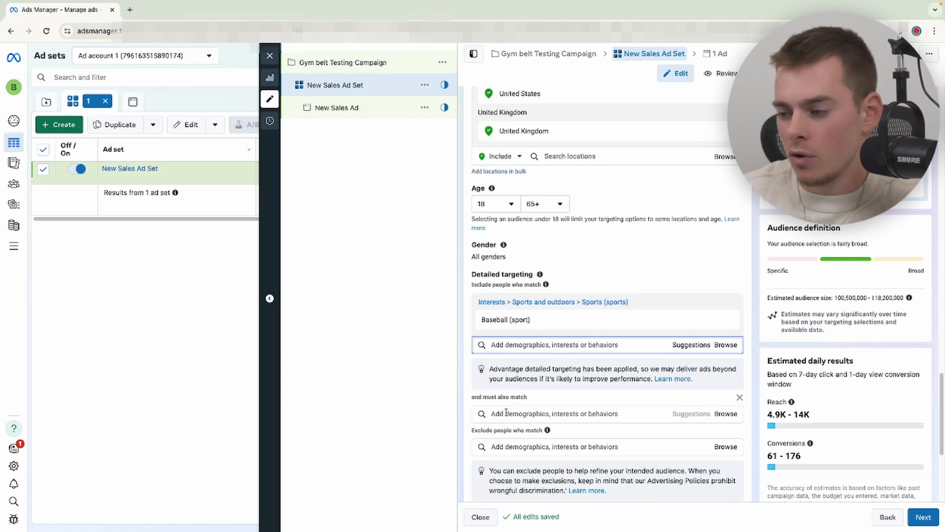
mouse_move(495, 327)
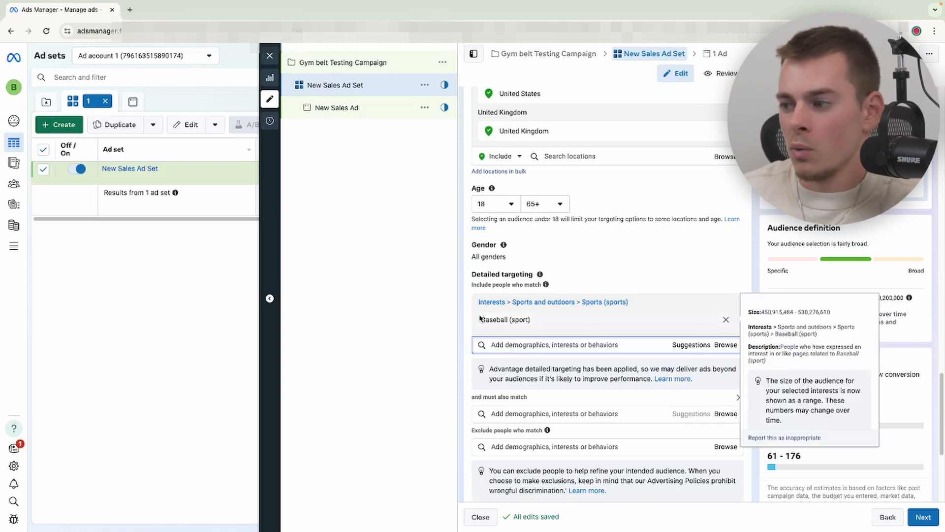
click(507, 414)
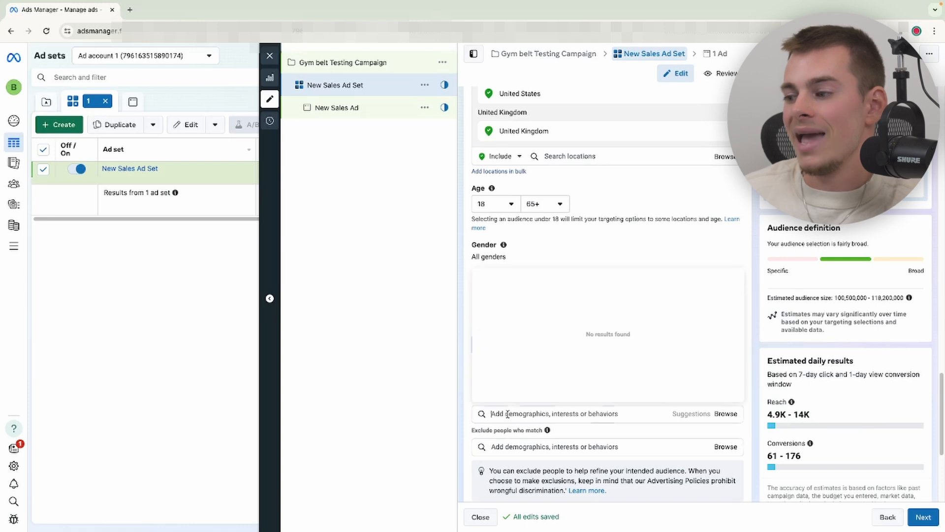
text(basketball)
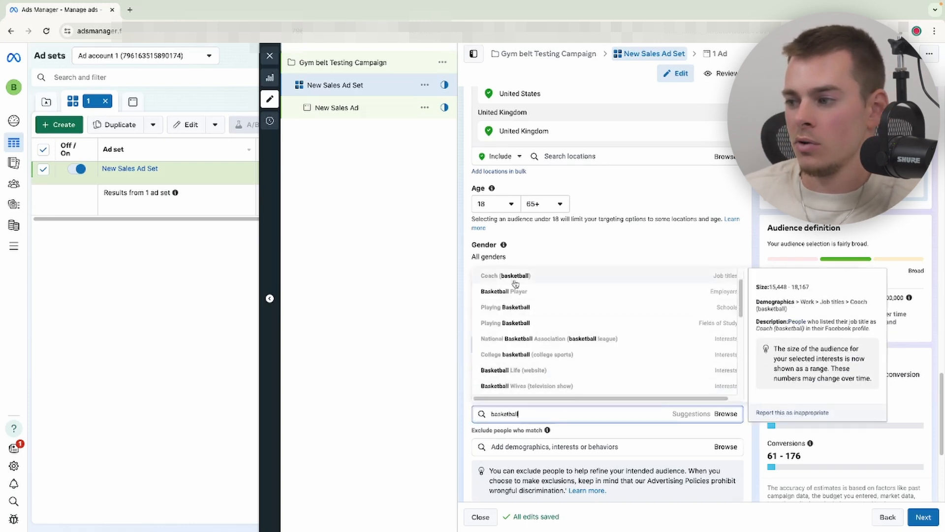
click(515, 276)
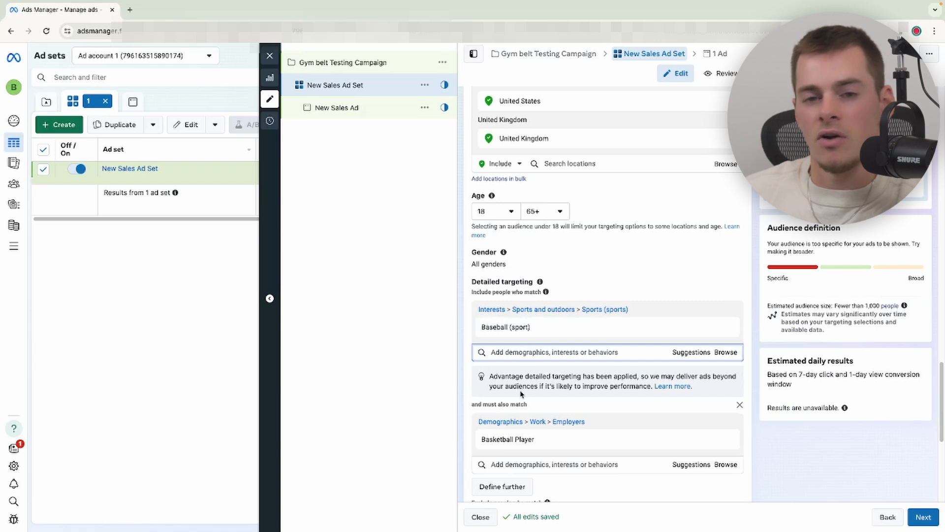
mouse_move(545, 446)
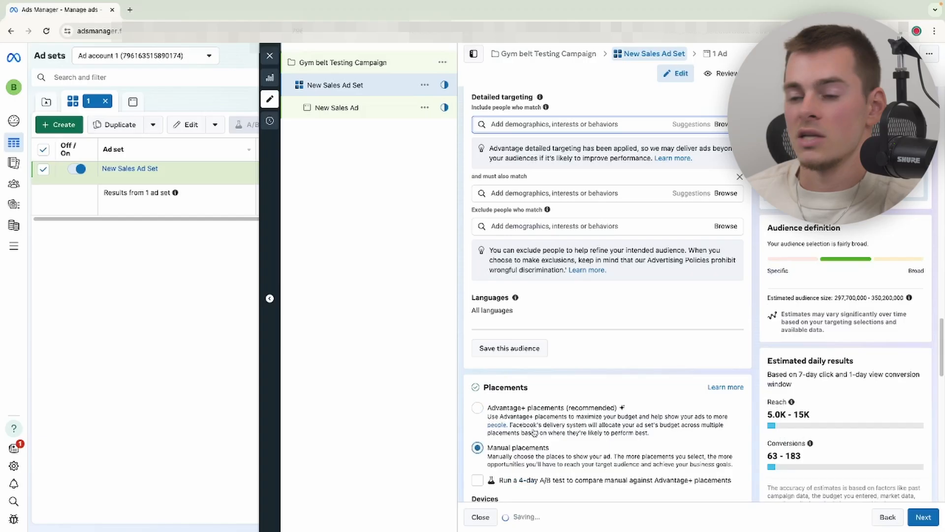
- Remove Instagram from the manual placements by deselecting Instagram feed, Instagram profile feed and the Instagram platform
scroll(536, 432, down, 5)
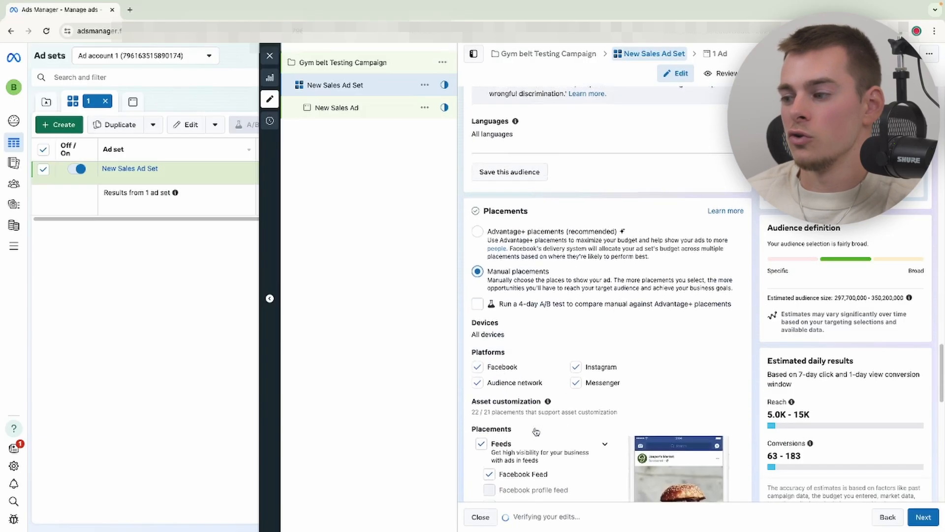
scroll(497, 364, down, 3)
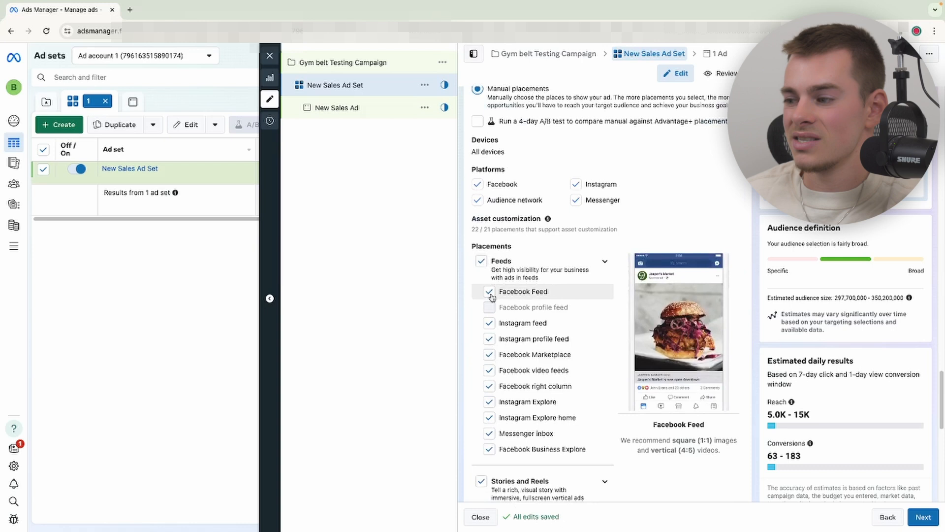
scroll(491, 299, down, 2)
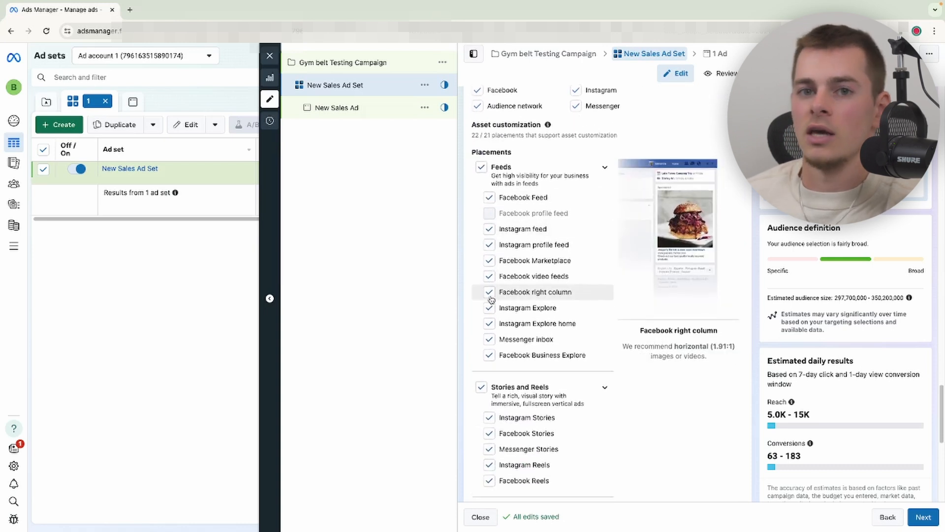
scroll(492, 300, up, 1)
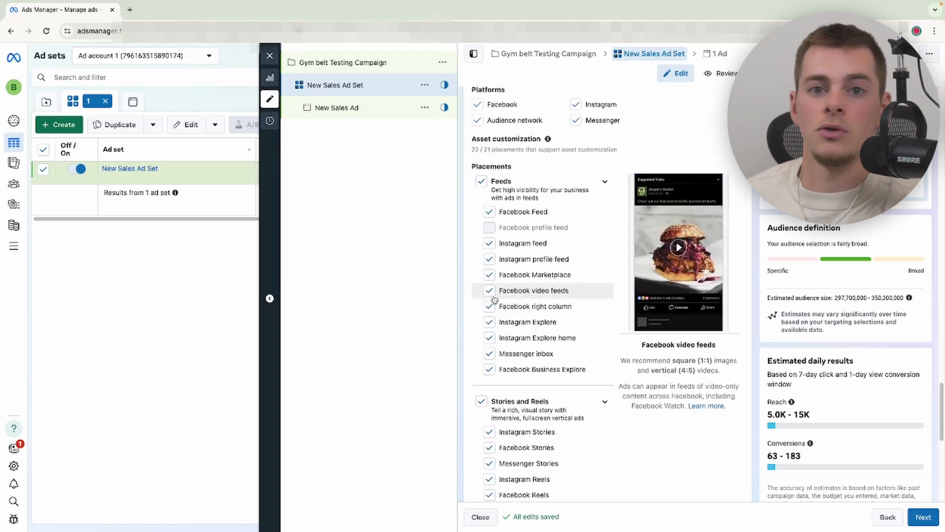
scroll(494, 298, down, 3)
scroll(492, 360, up, 3)
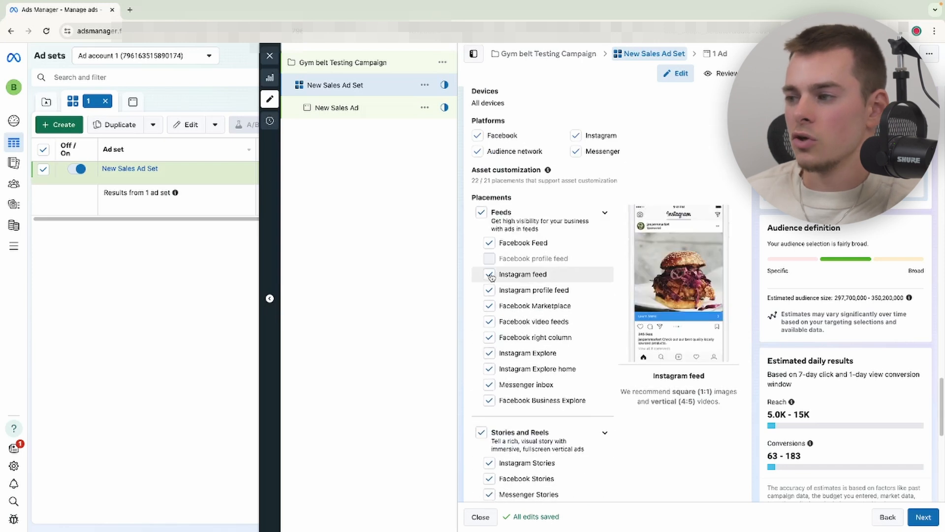
click(490, 275)
click(489, 291)
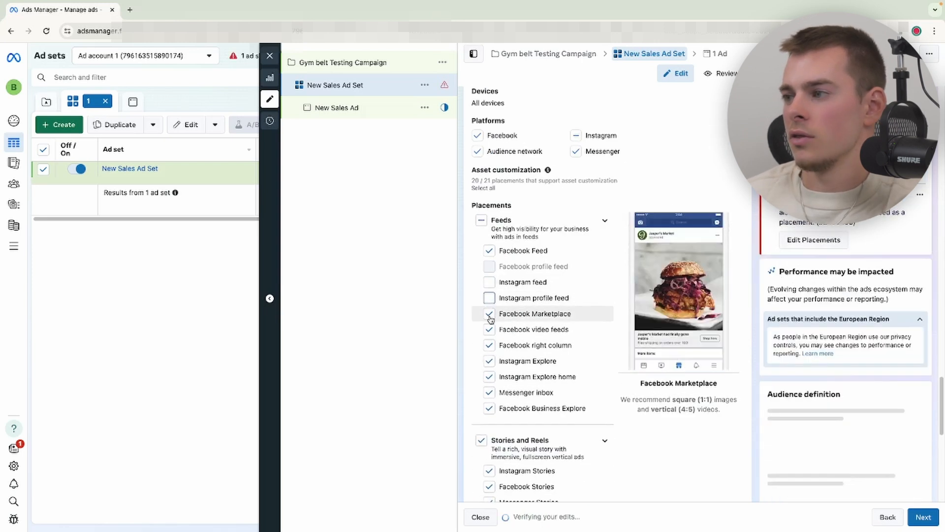
click(576, 125)
click(576, 125)
- Deselect the Audience network and Messenger platforms in the placements
scroll(517, 312, down, 1)
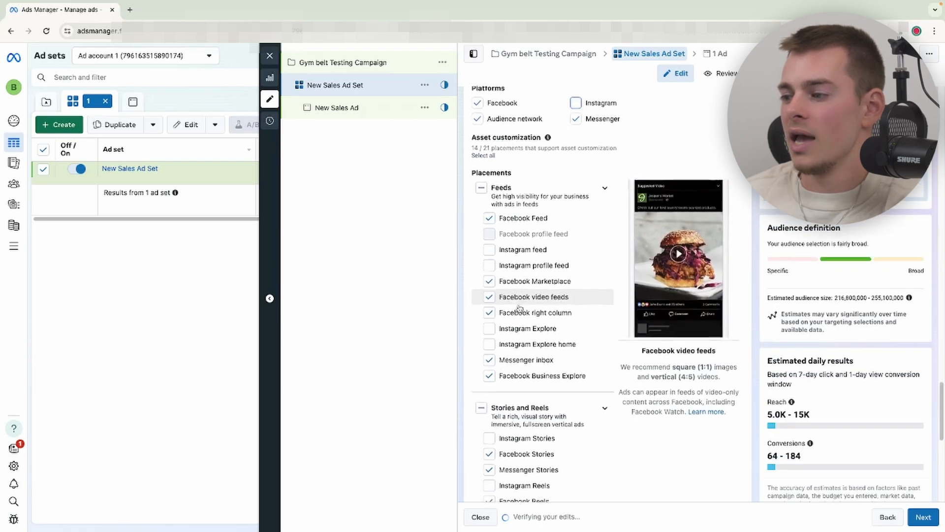
scroll(520, 314, up, 5)
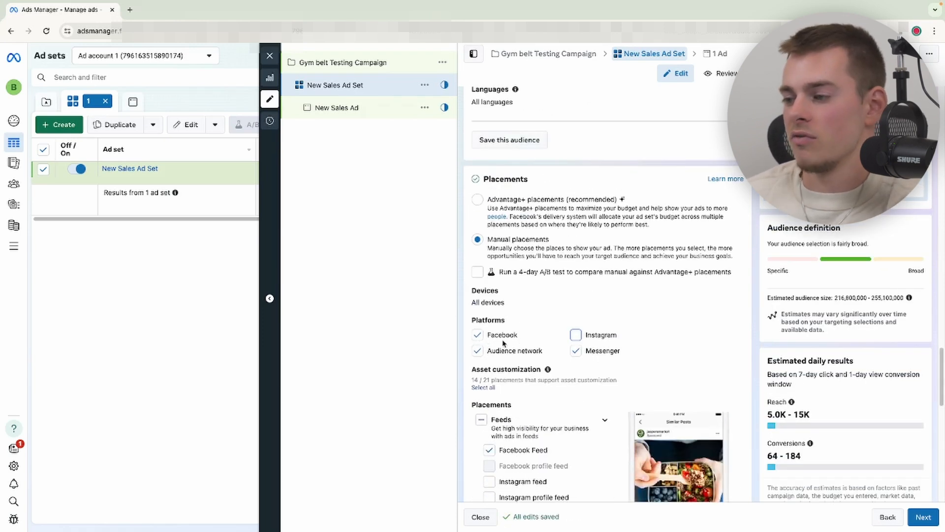
click(478, 351)
click(575, 335)
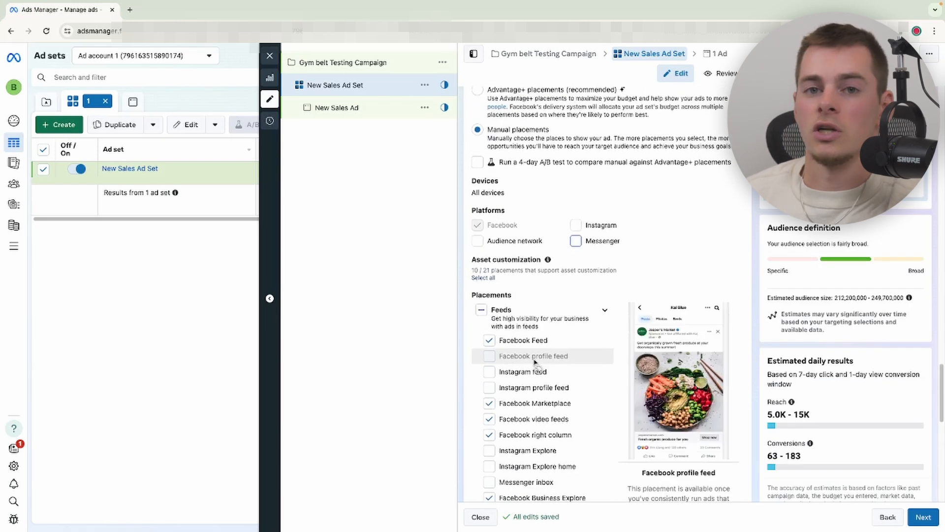
scroll(541, 384, down, 2)
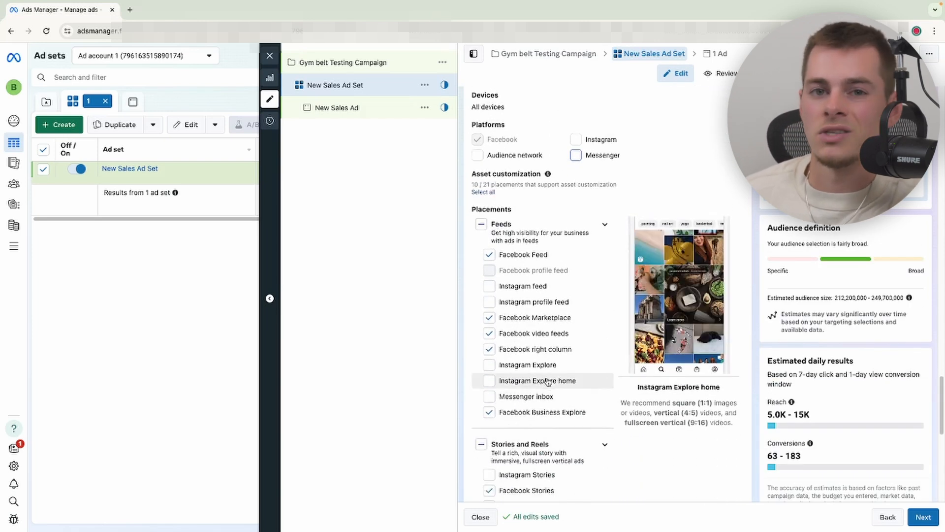
- Review the campaign's settings and scroll through the entire ad set configuration, from conversion to placements
click(342, 63)
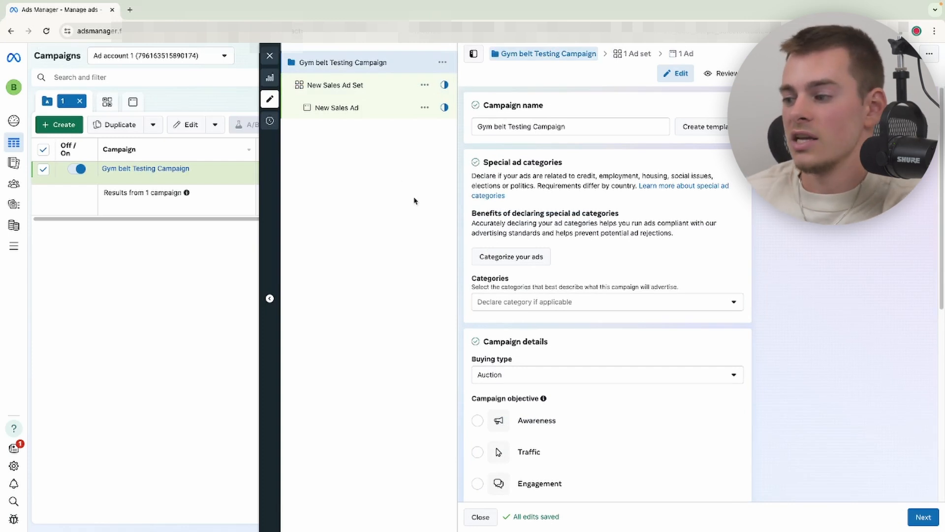
scroll(542, 344, down, 4)
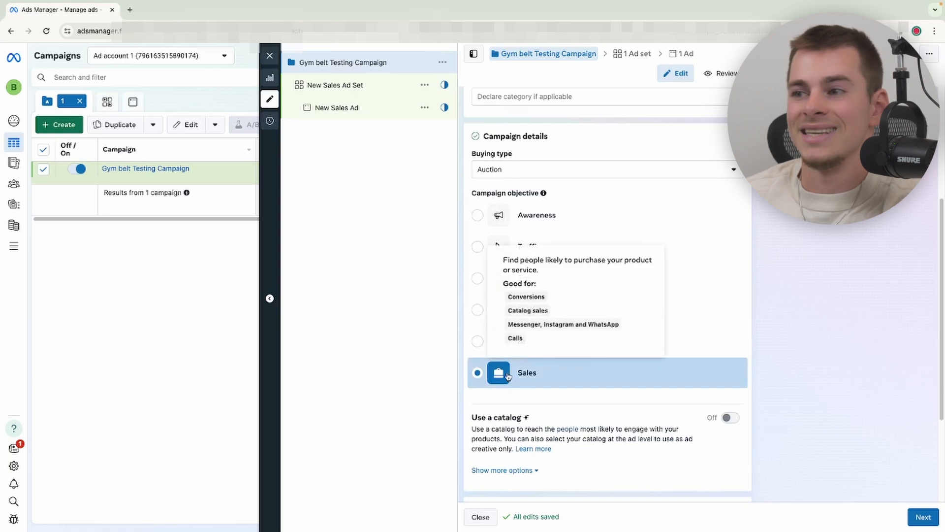
click(367, 88)
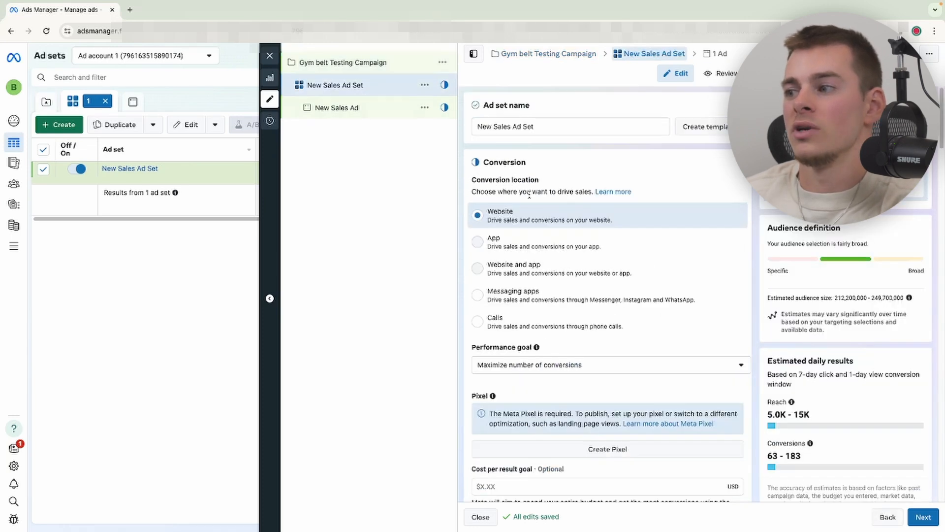
scroll(531, 193, down, 1)
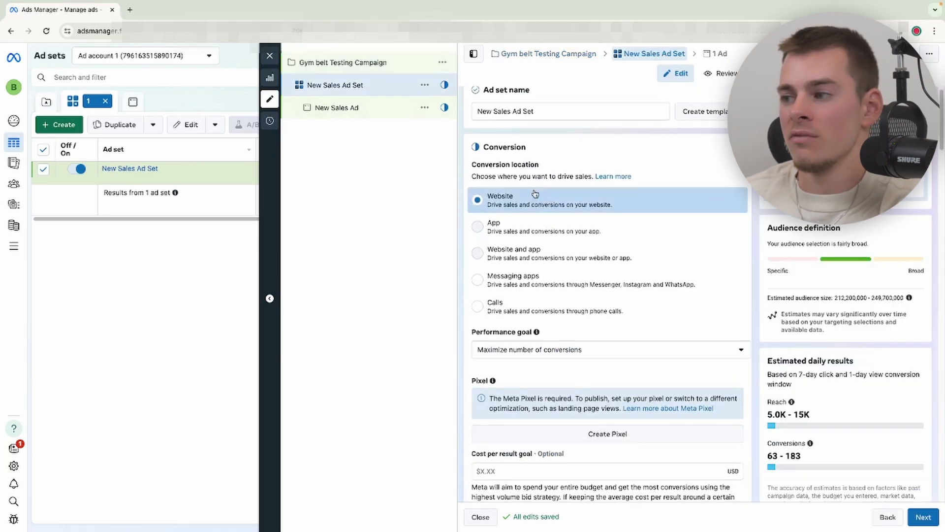
scroll(536, 193, down, 3)
scroll(533, 180, down, 1)
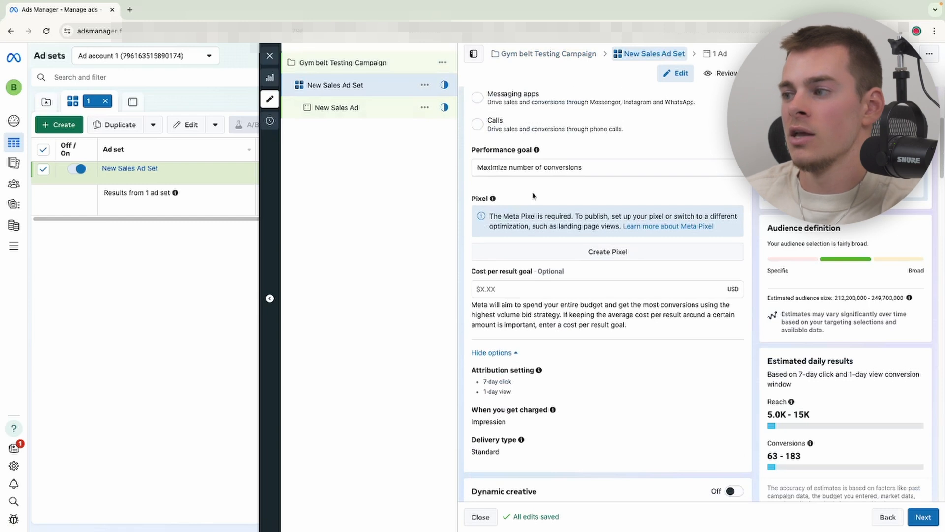
scroll(596, 256, down, 3)
scroll(588, 260, down, 4)
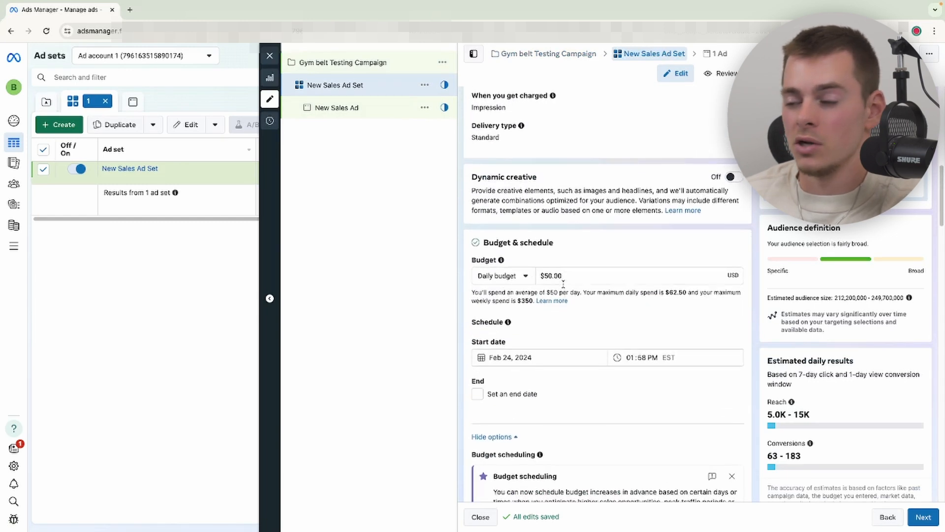
scroll(590, 281, down, 2)
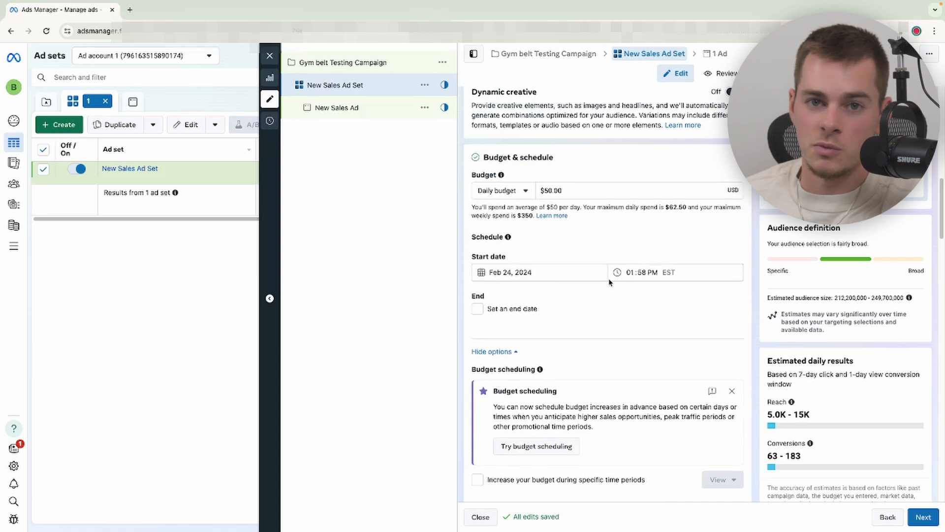
scroll(606, 279, down, 10)
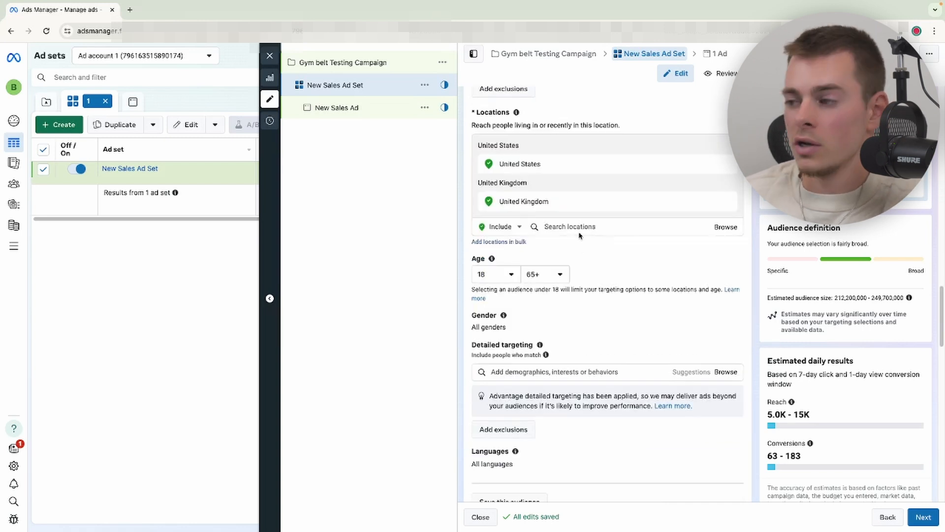
scroll(522, 160, down, 2)
scroll(521, 163, down, 5)
scroll(525, 169, down, 6)
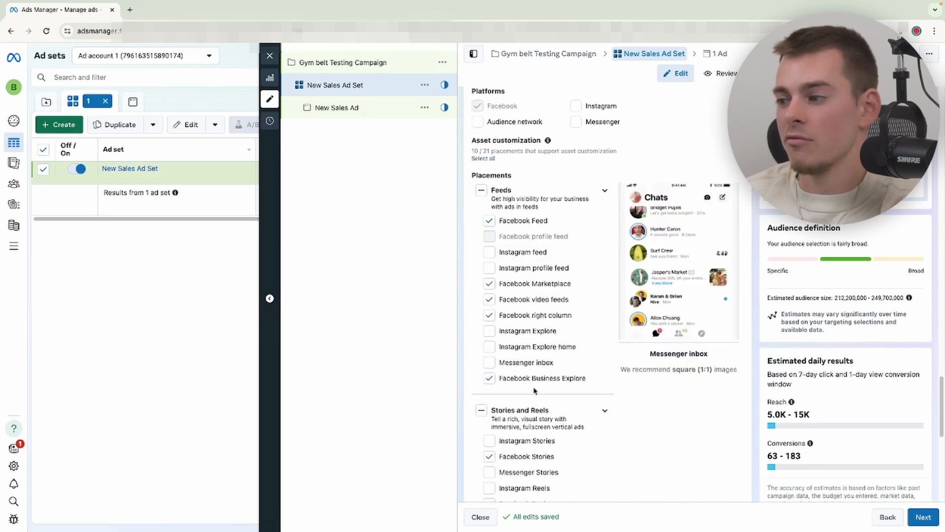
scroll(537, 386, down, 8)
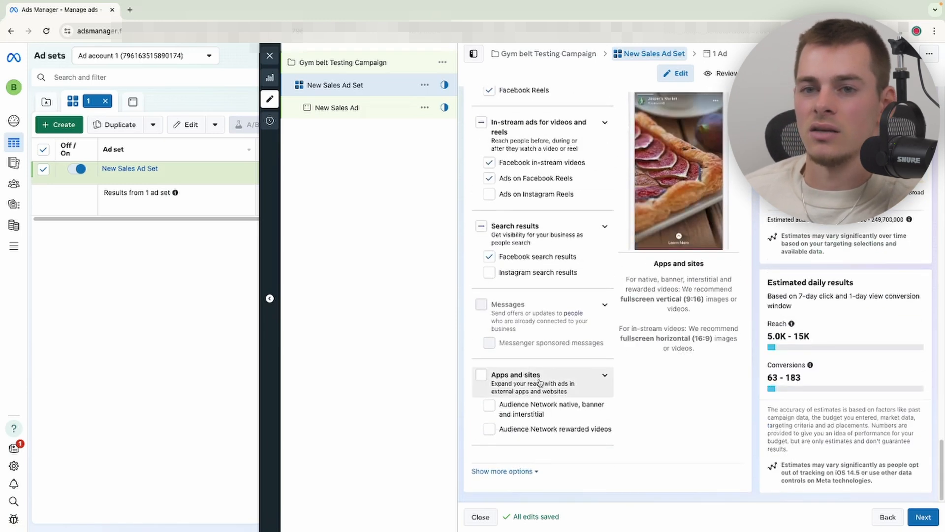
- Open the ad and examine its name, identity, ad setup and format sections
click(360, 109)
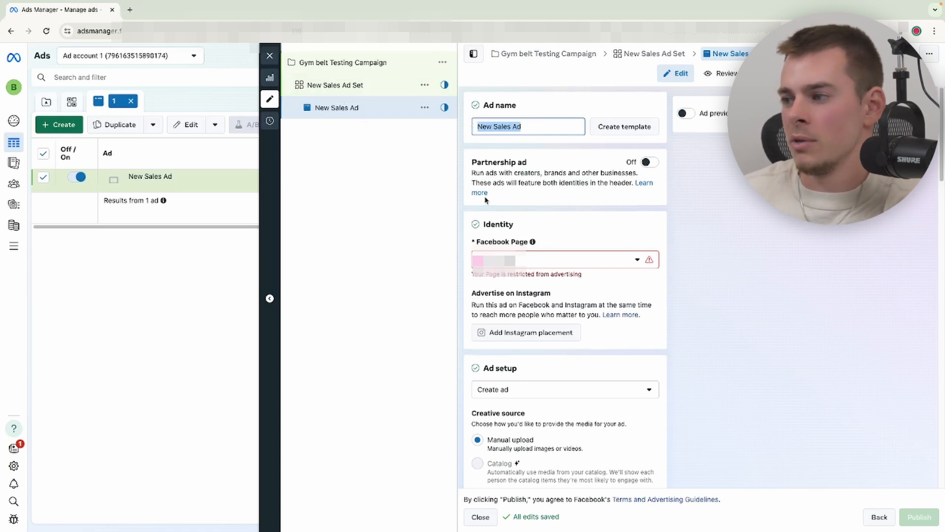
scroll(480, 200, down, 1)
scroll(526, 251, down, 1)
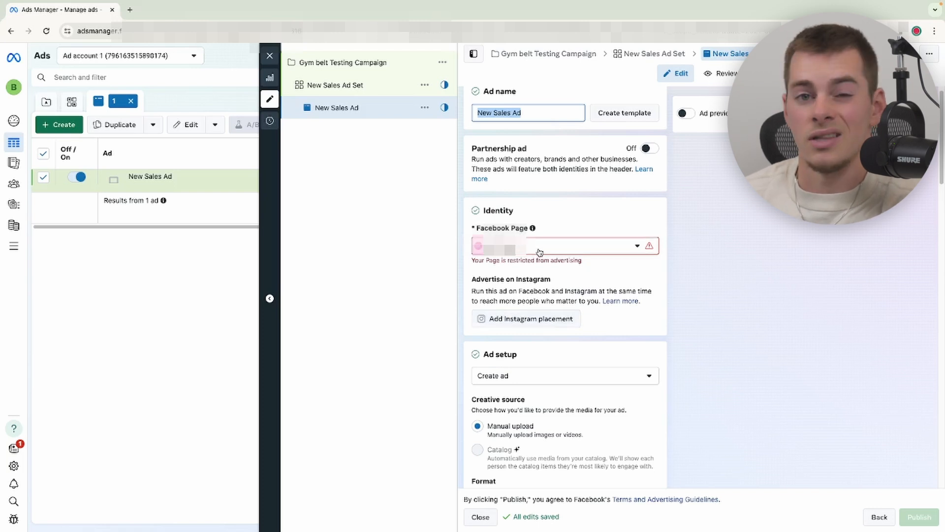
scroll(538, 253, down, 3)
scroll(538, 261, down, 3)
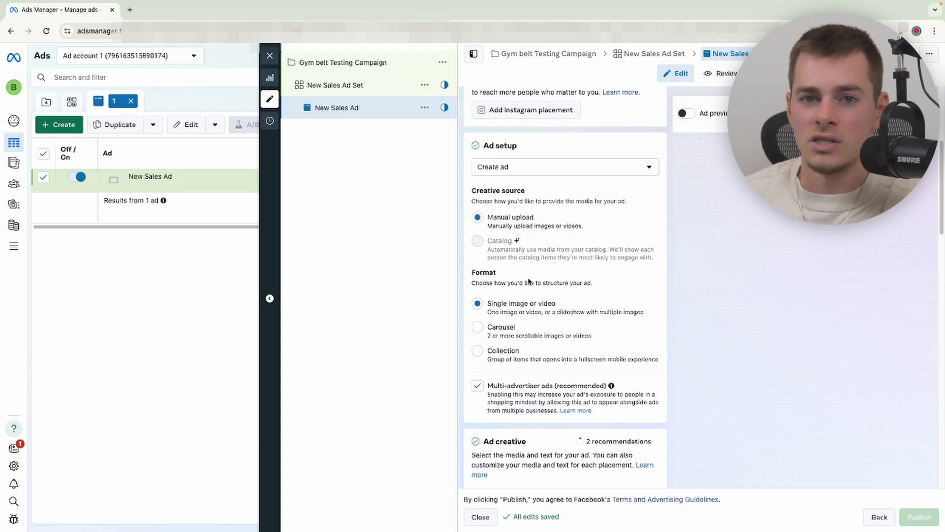
scroll(528, 282, down, 1)
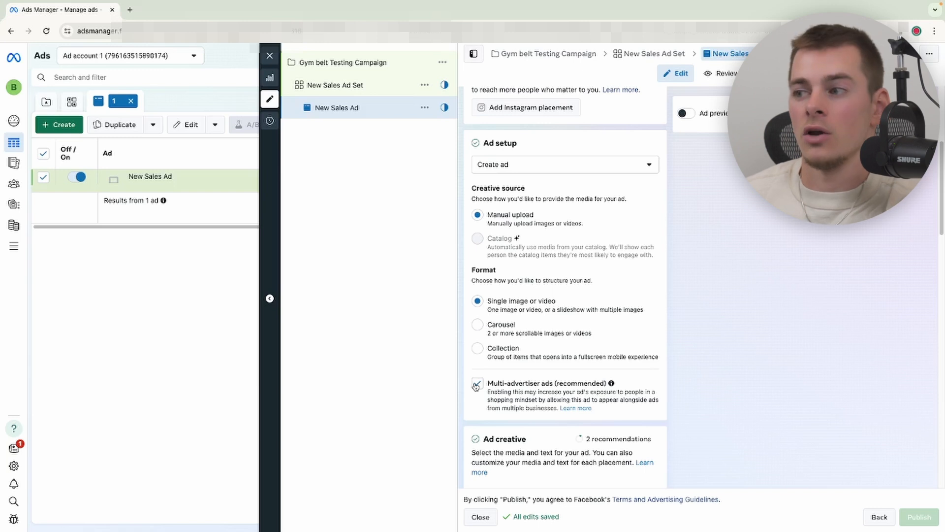
- Turn off the Multi-advertiser ads option in the ad setup
click(476, 387)
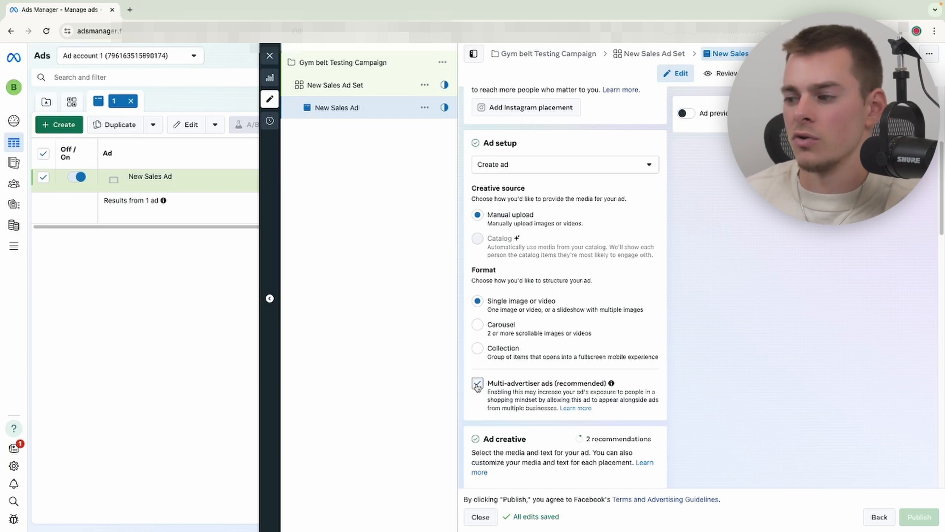
scroll(512, 275, down, 1)
scroll(521, 303, down, 4)
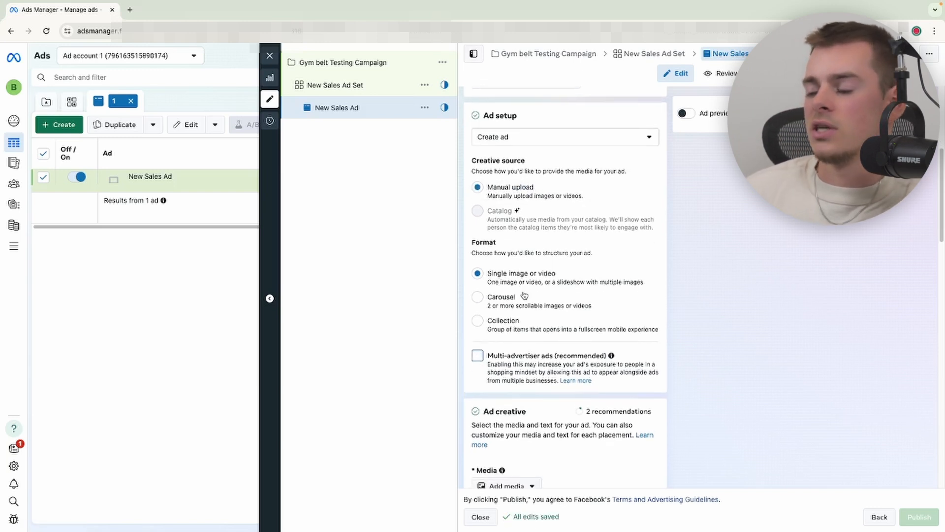
scroll(521, 316, down, 2)
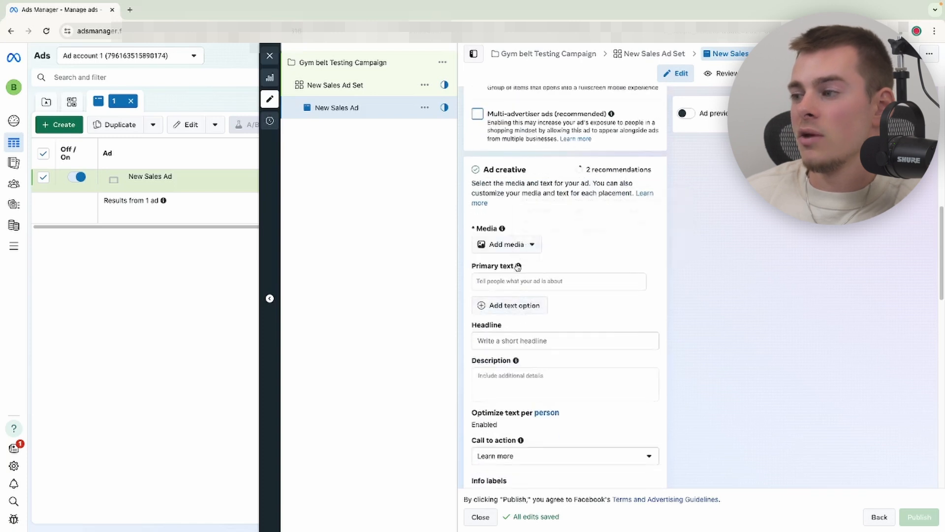
- Add an image as the ad media and crop it 1:1 for feeds, 9:16 for stories and reels, and 1.91:1 for right column
click(512, 245)
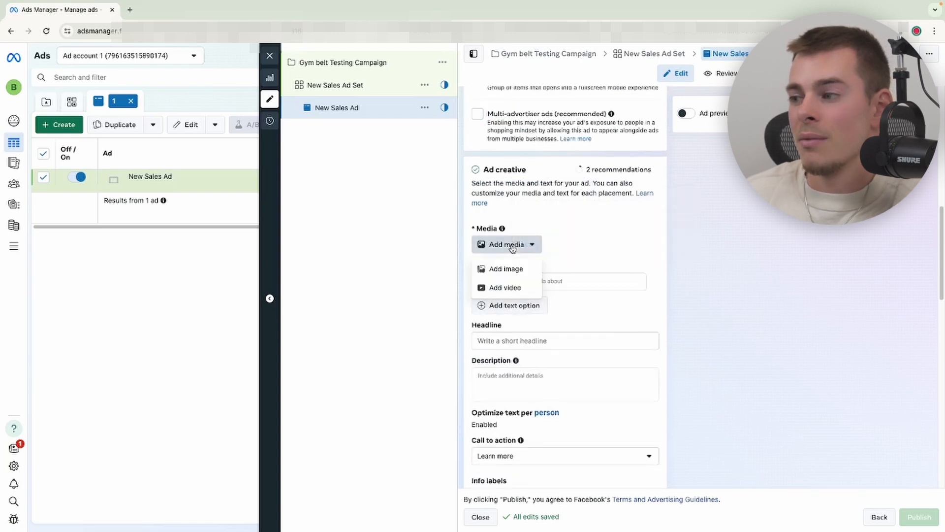
click(507, 273)
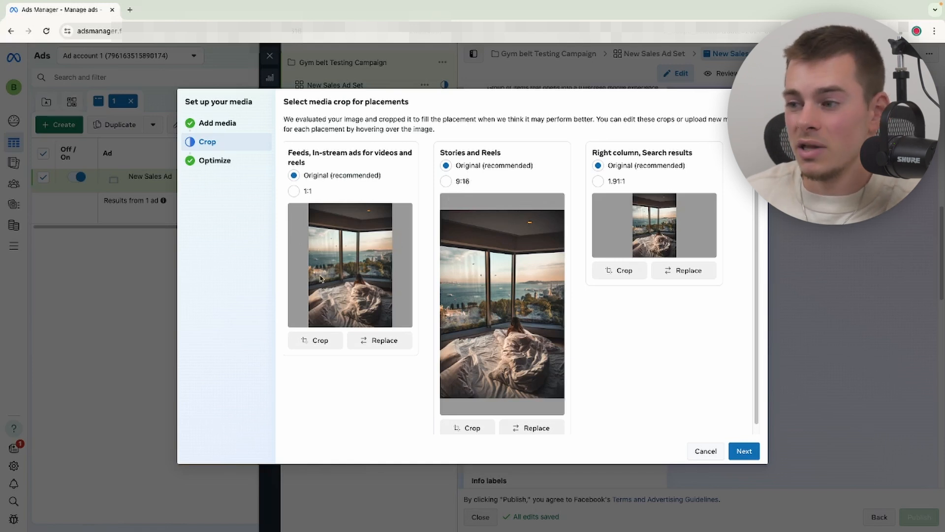
click(294, 191)
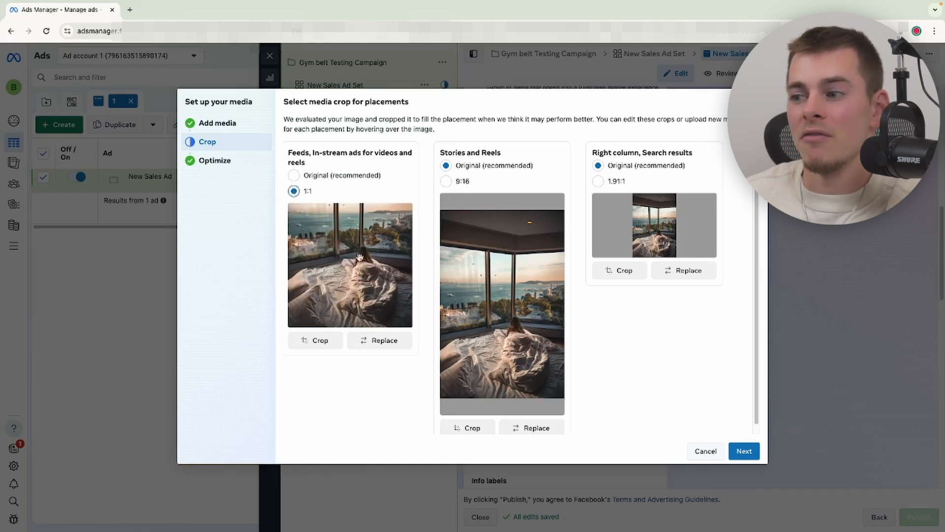
drag(372, 267, 368, 297)
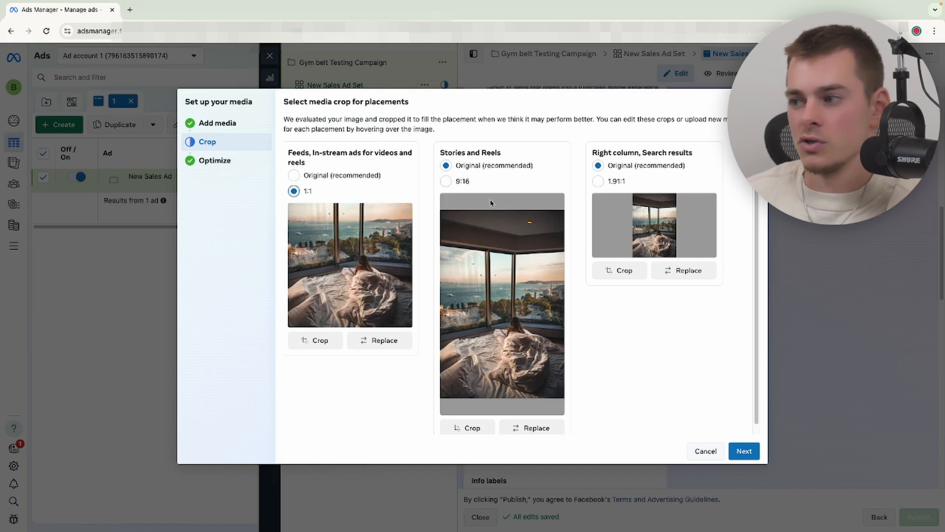
click(446, 182)
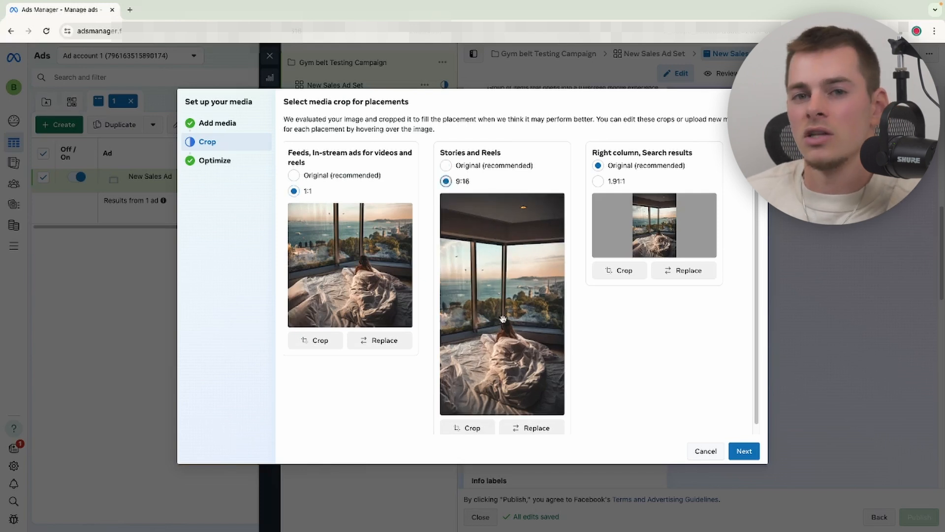
click(446, 165)
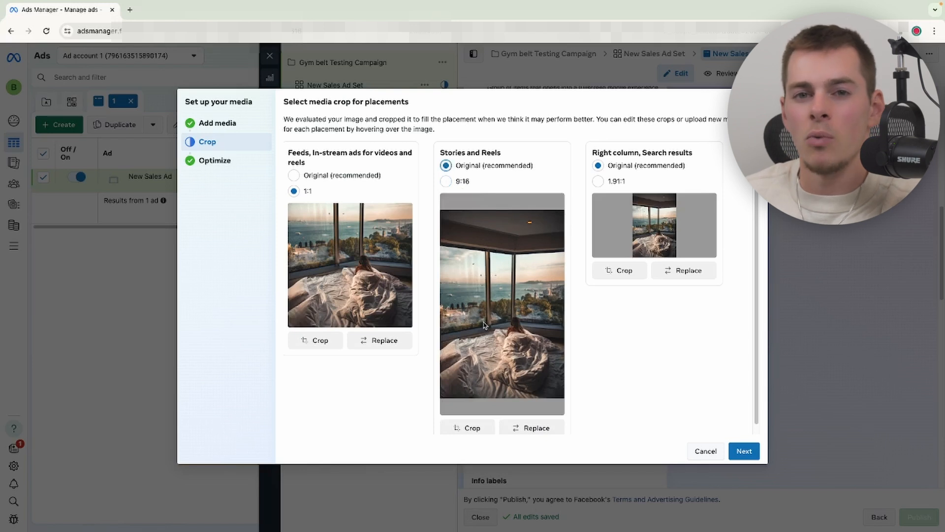
click(446, 182)
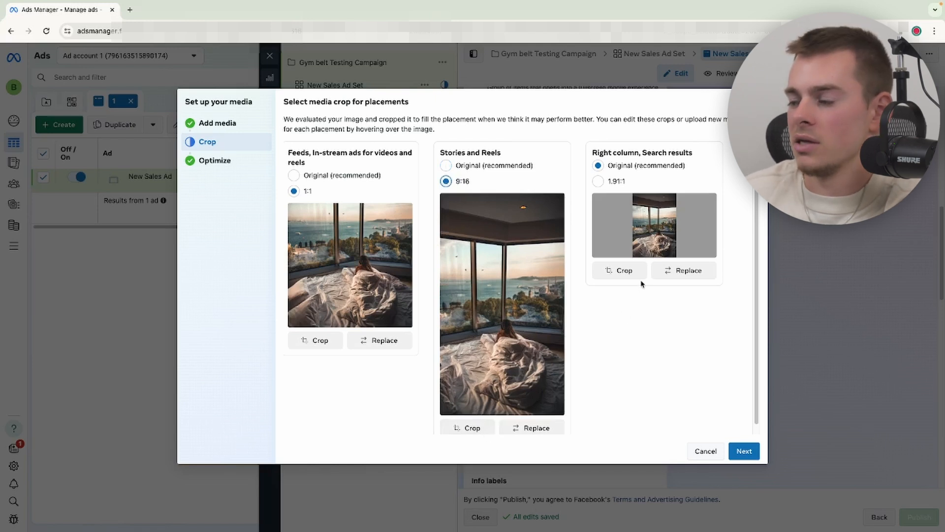
click(597, 181)
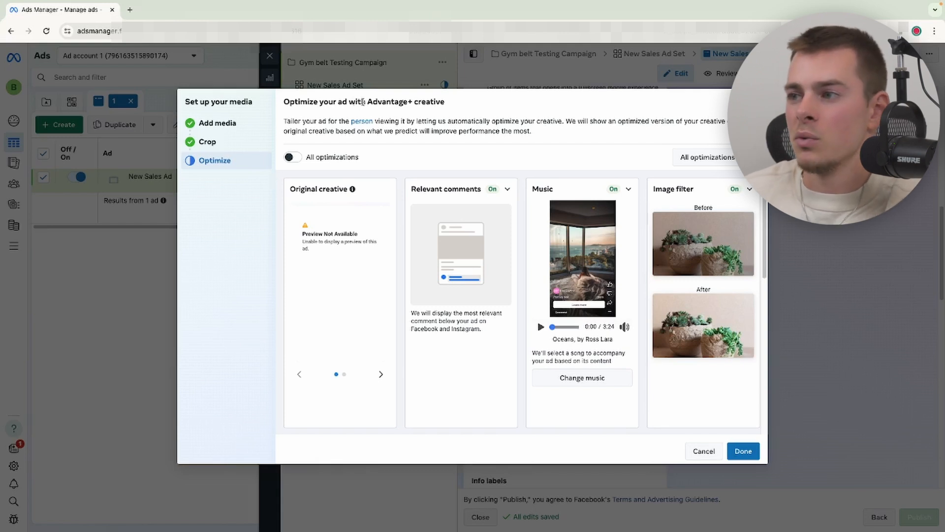
- Switch off all Advantage+ creative optimizations and finish the media setup
drag(367, 102, 412, 102)
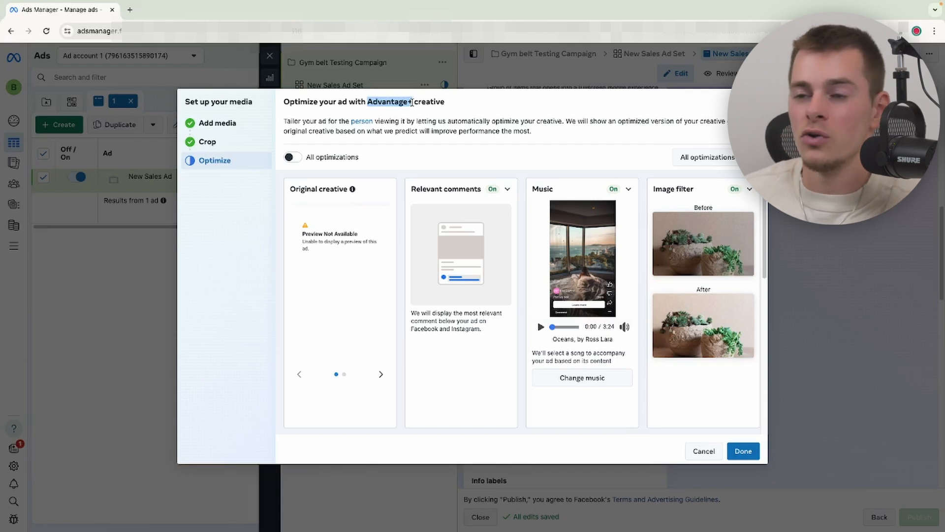
click(295, 157)
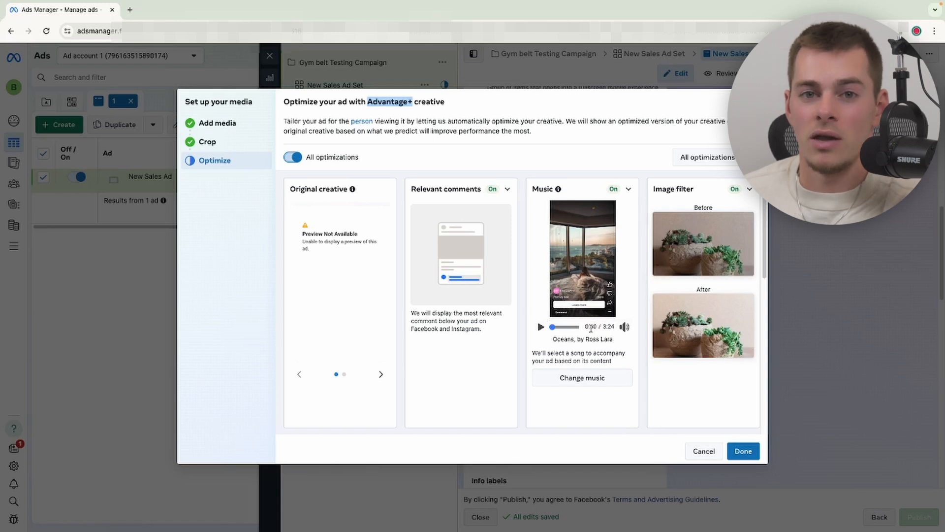
click(293, 157)
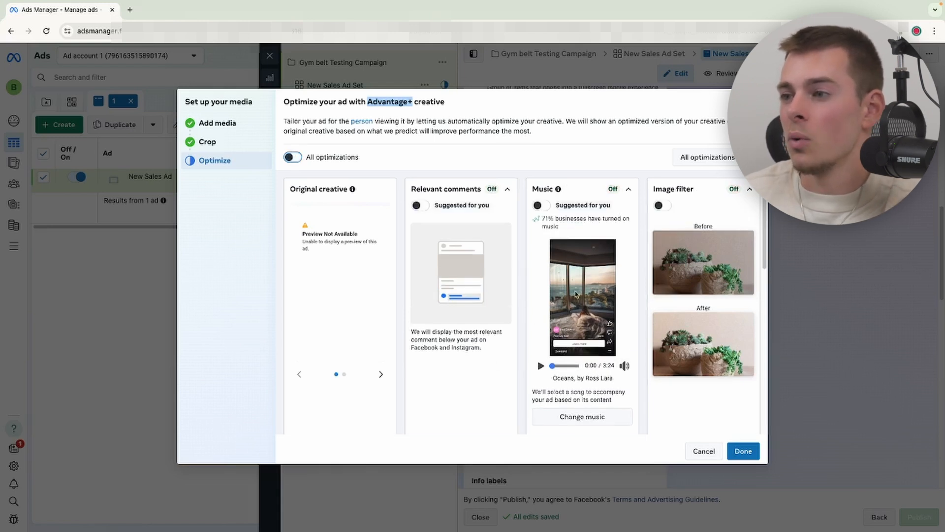
click(743, 450)
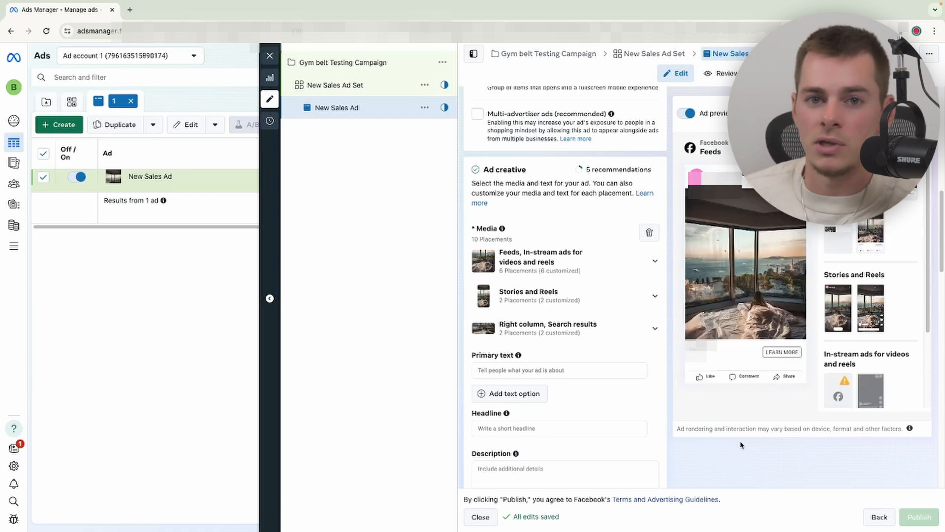
- Enter the primary text Check out our luxury airbnb
scroll(507, 203, down, 3)
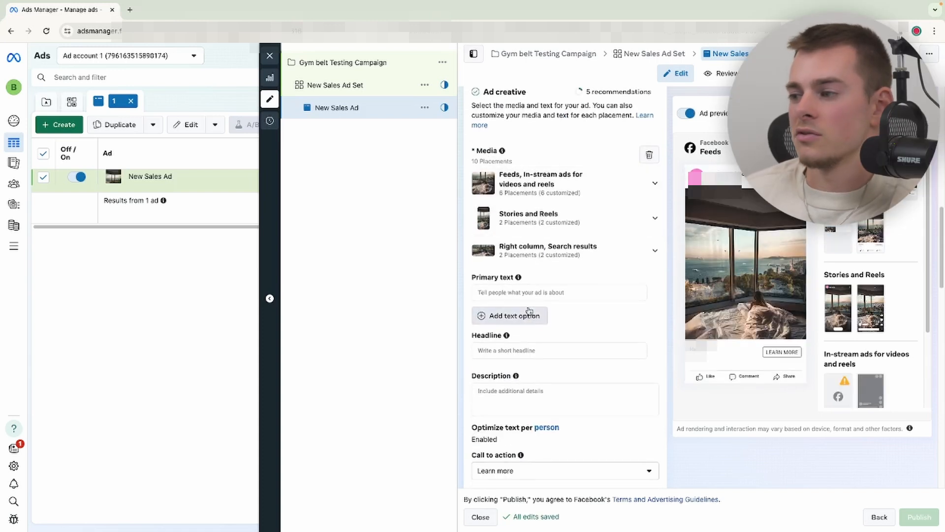
click(527, 293)
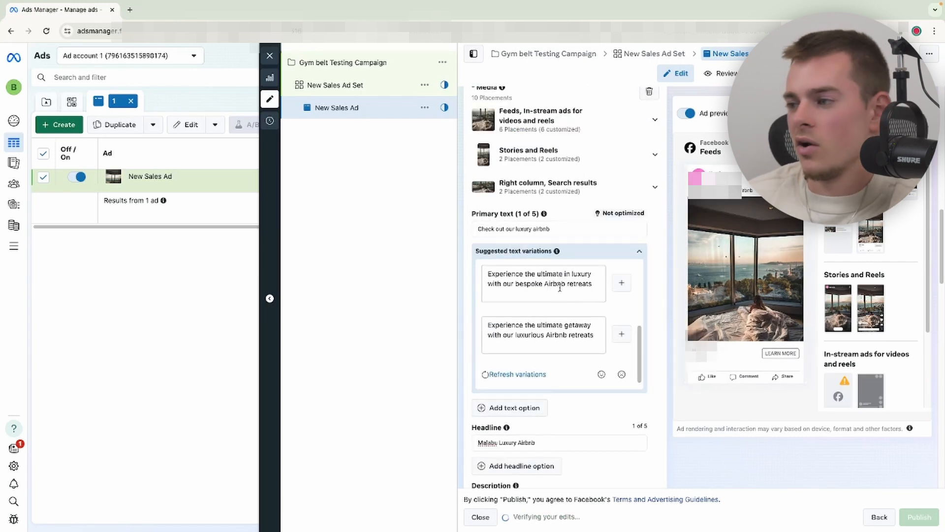
drag(561, 228, 470, 224)
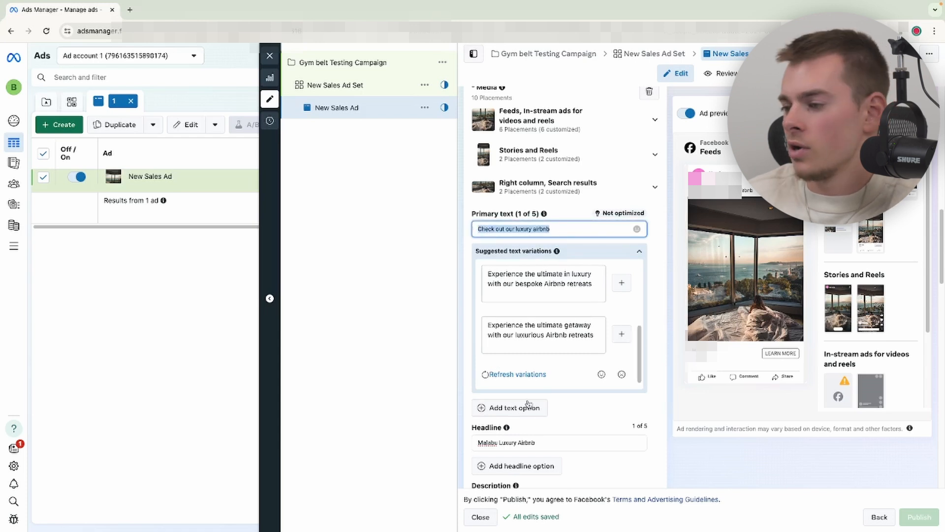
- Enter the description Hey there how are ya and delete the headline text
scroll(522, 409, down, 1)
drag(549, 426, 475, 427)
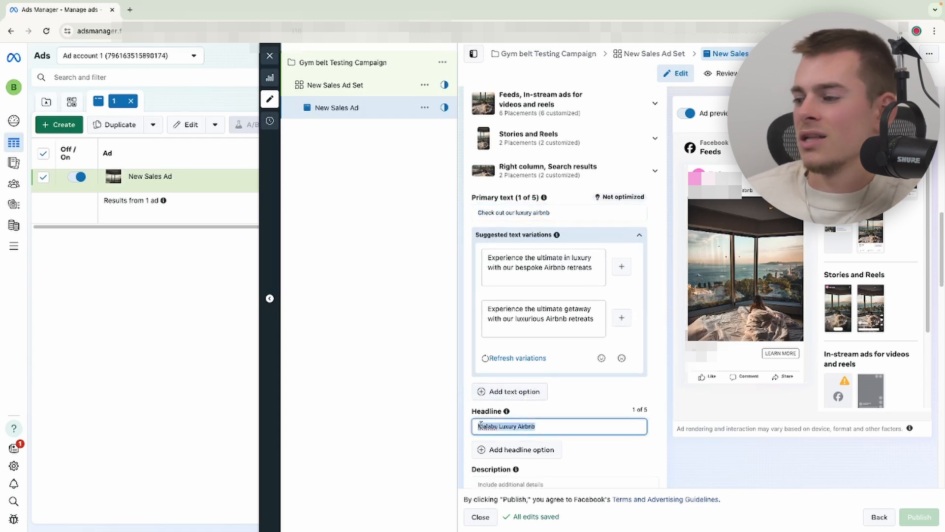
scroll(654, 295, down, 1)
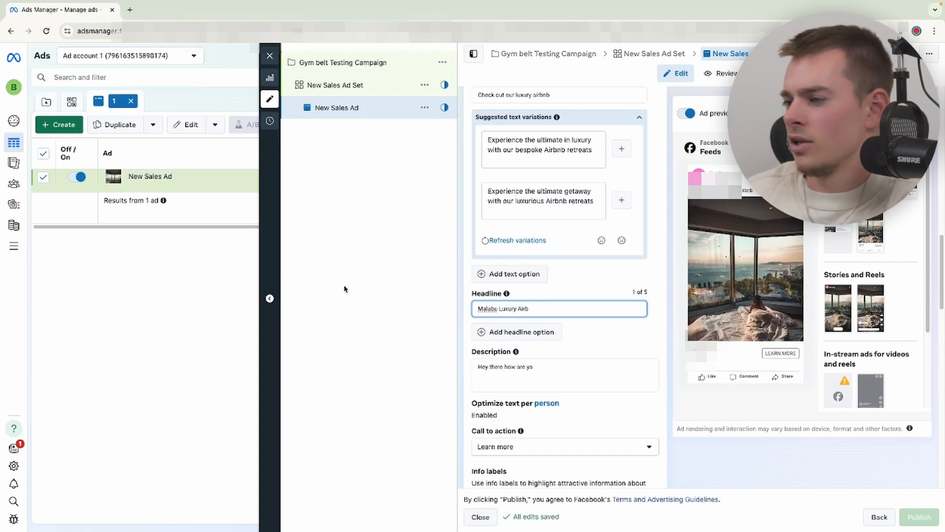
drag(538, 309, 482, 309)
key(BackSpace)
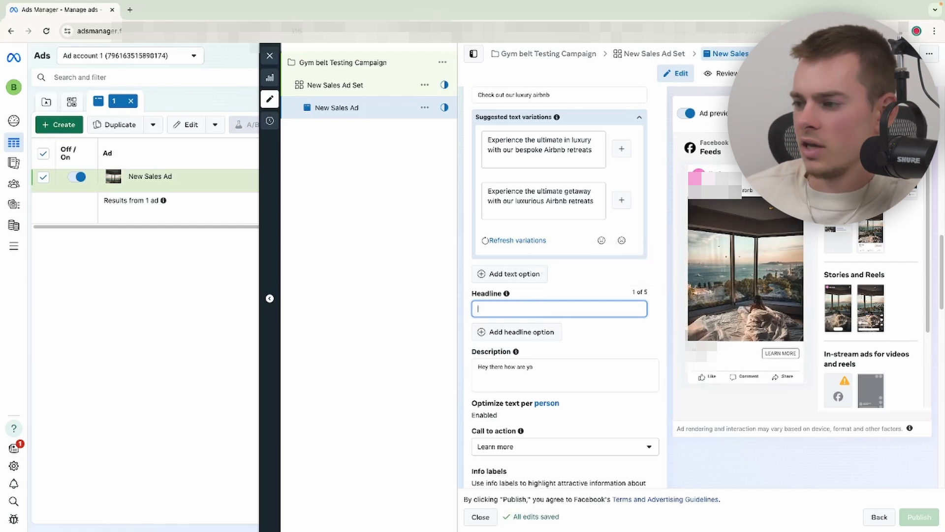
- Set the call to action to Shop now
scroll(510, 357, down, 3)
scroll(510, 357, down, 2)
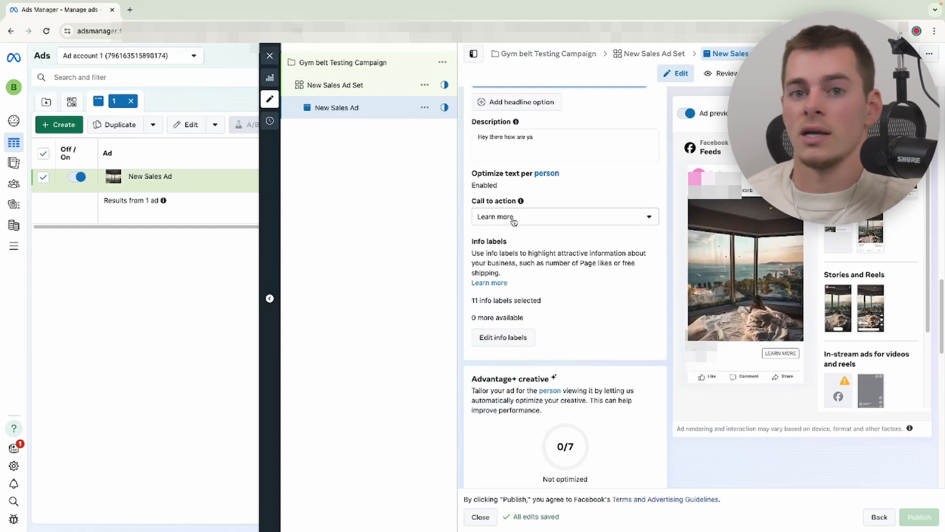
click(507, 222)
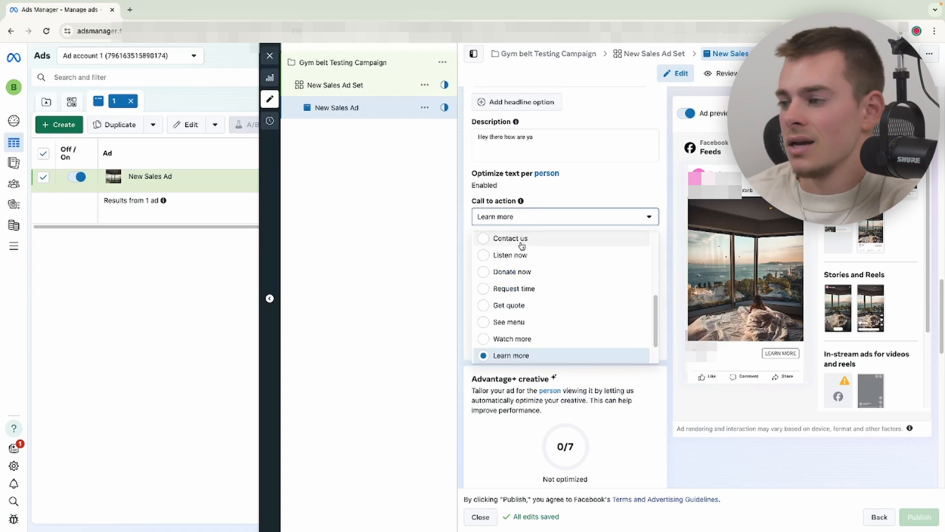
scroll(536, 338, down, 1)
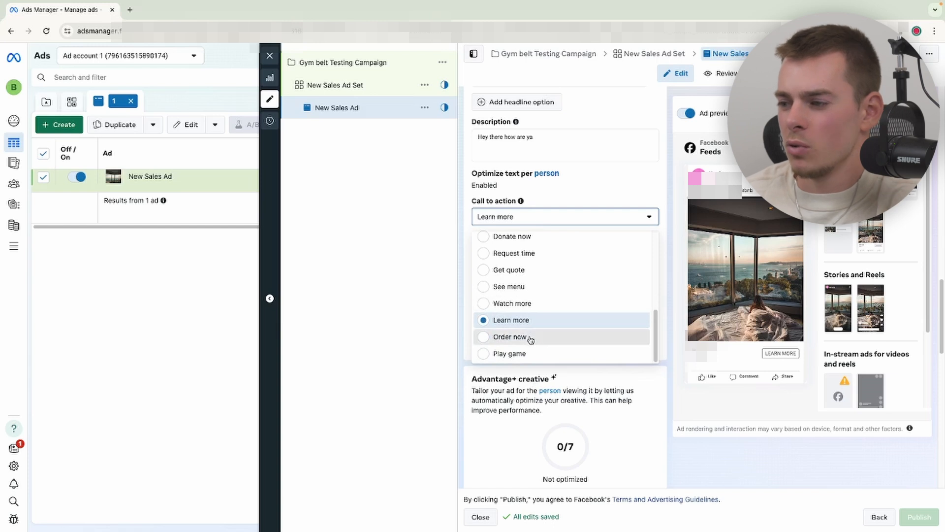
click(510, 337)
click(531, 217)
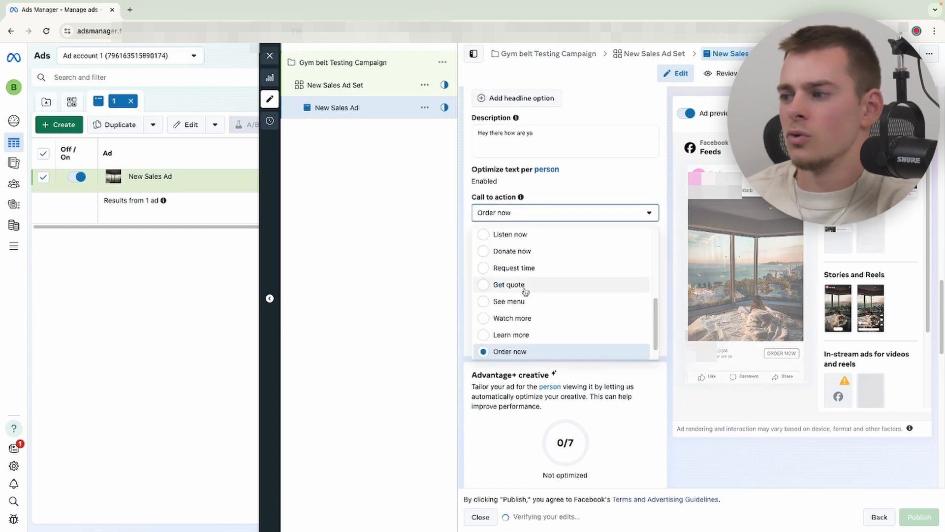
scroll(524, 290, up, 5)
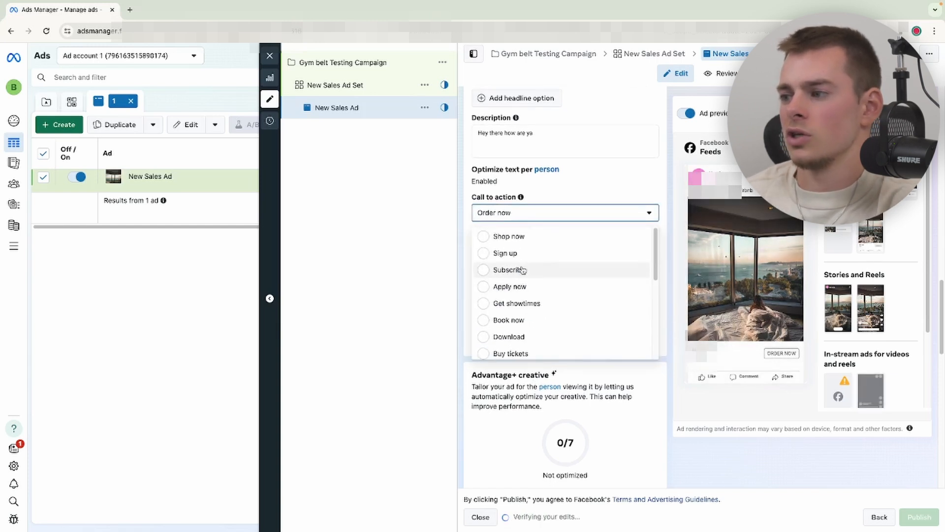
click(510, 236)
- Examine the destination website URL, display link and tracking URL parameters fields
scroll(517, 285, down, 7)
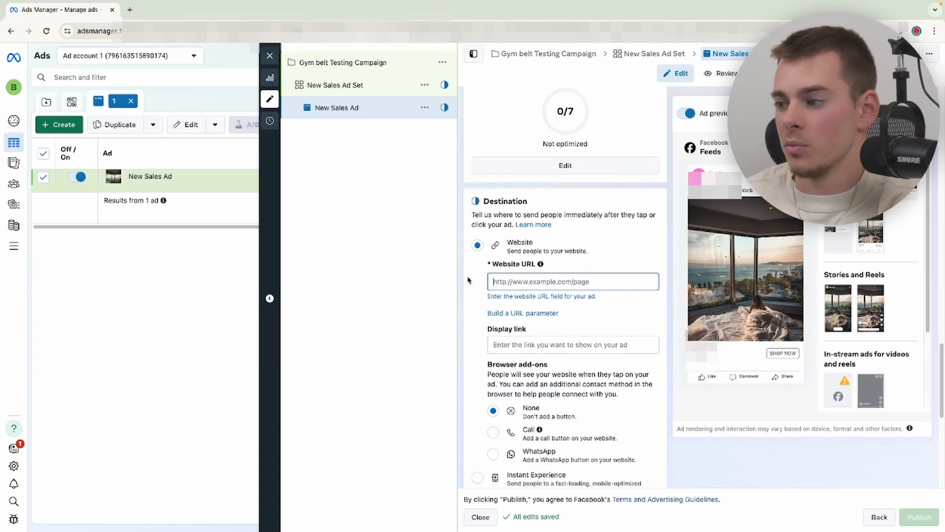
click(496, 344)
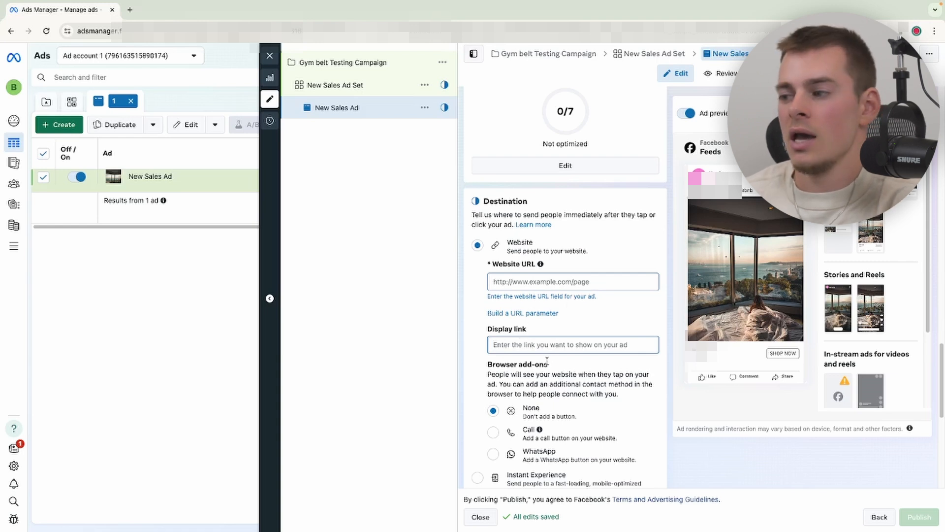
click(496, 282)
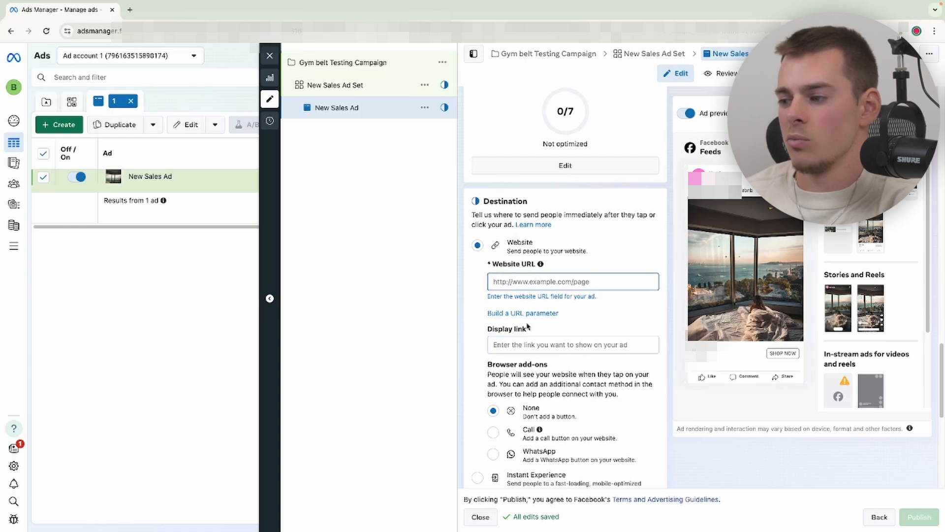
scroll(527, 359, down, 7)
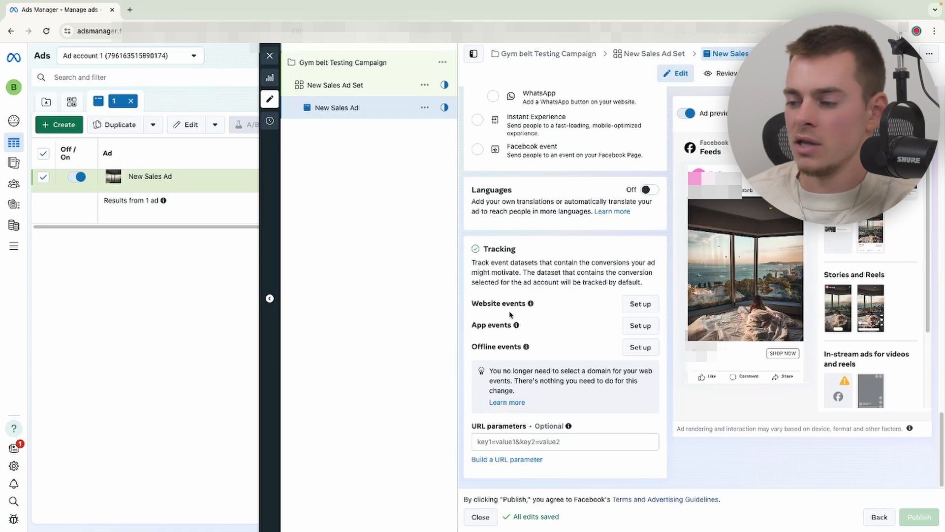
mouse_move(516, 325)
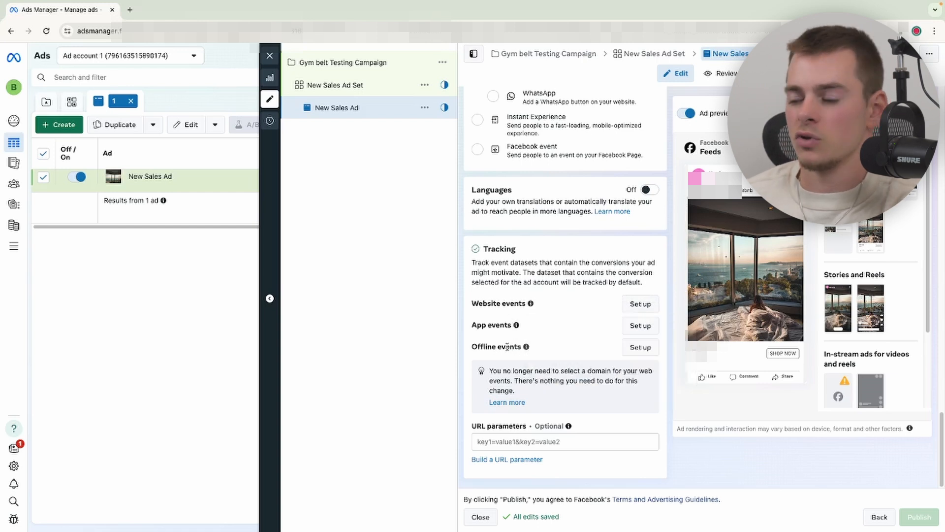
click(494, 441)
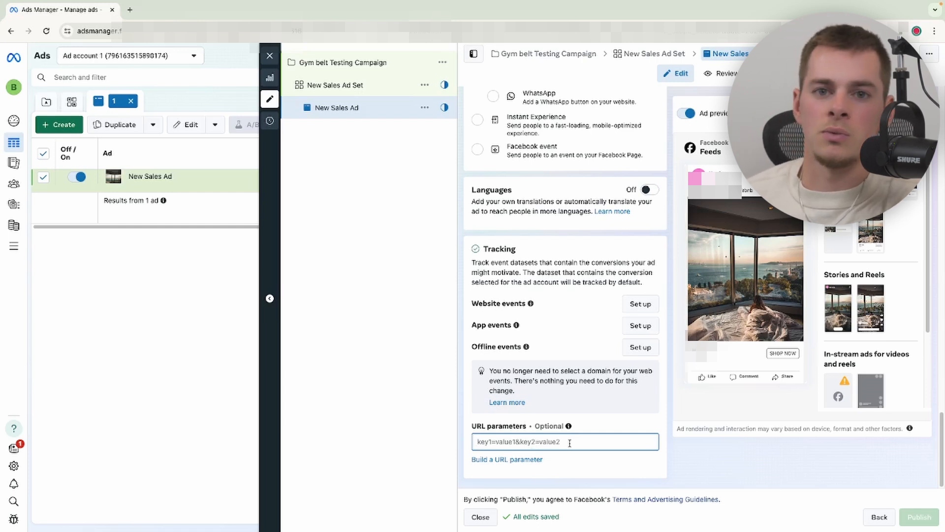
click(438, 394)
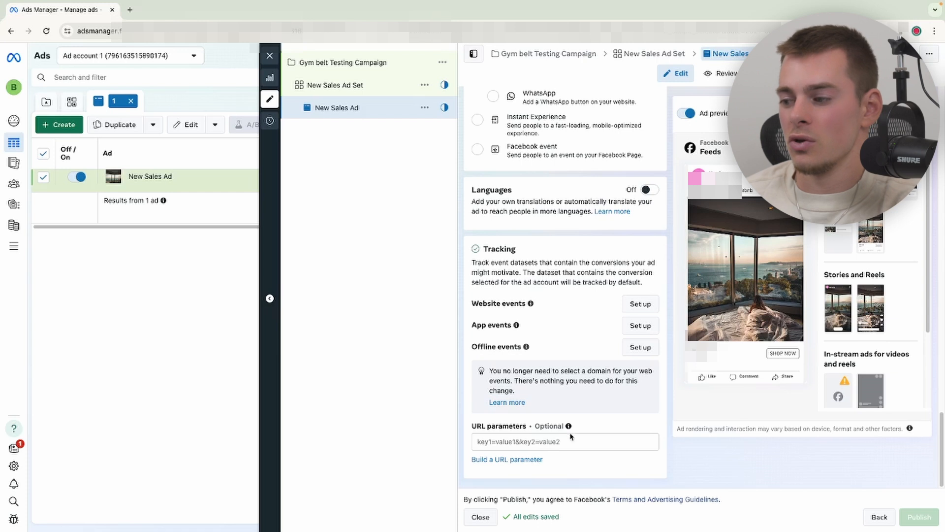
click(562, 440)
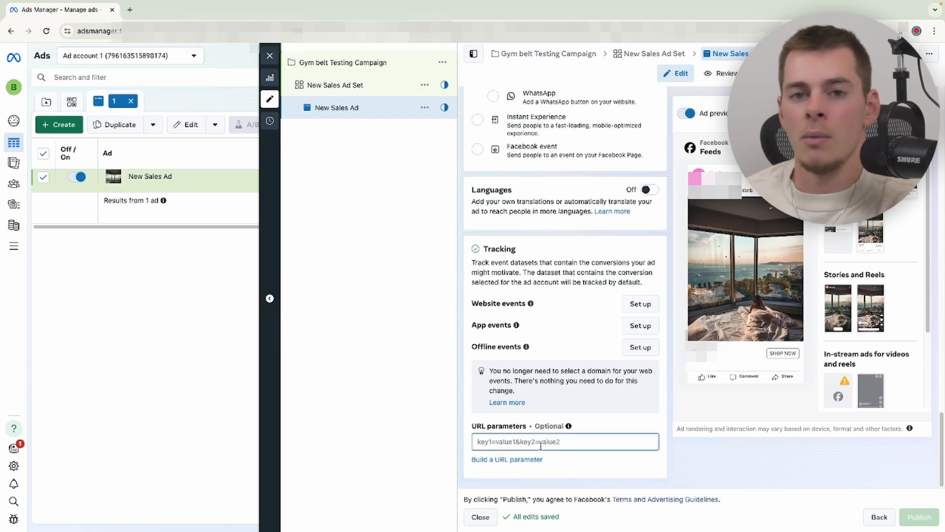